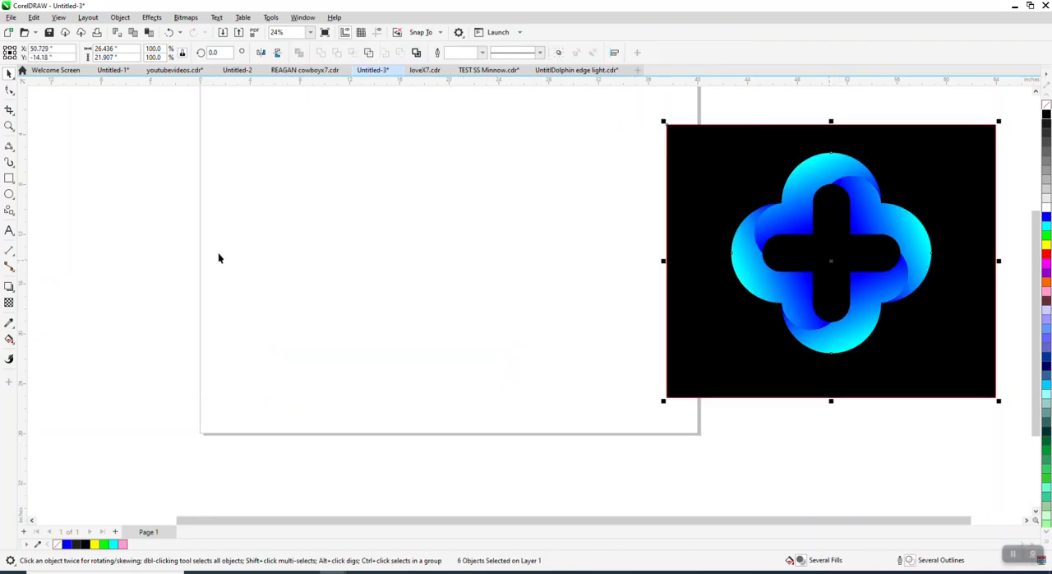
Draw a rectangle about 15.7 by 7.8 inches on the page and round its corners to a 5-inch radius.
click(9, 177)
mouse_move(535, 203)
mouse_down()
mouse_move(547, 263)
mouse_move(338, 301)
mouse_up()
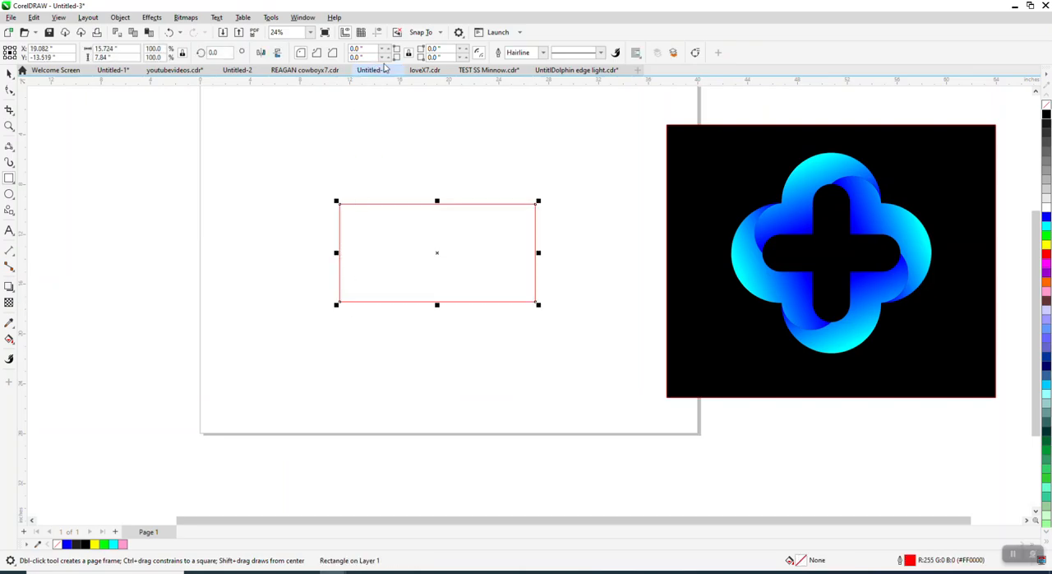
drag(374, 48, 339, 56)
text(5)
key(Return)
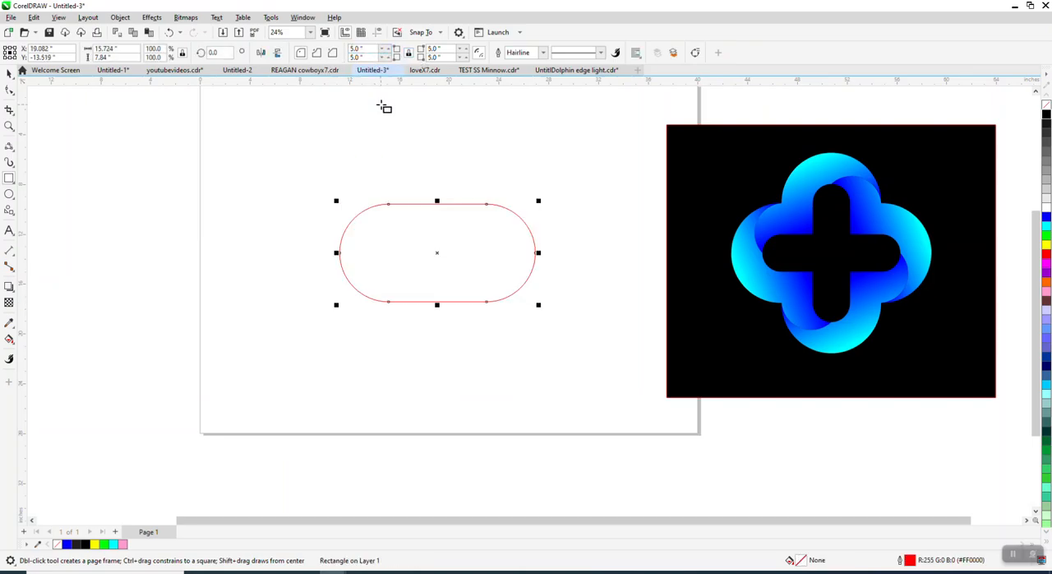
Apply an inside contour with one step and a 2.5-inch offset to the rounded rectangle.
click(9, 73)
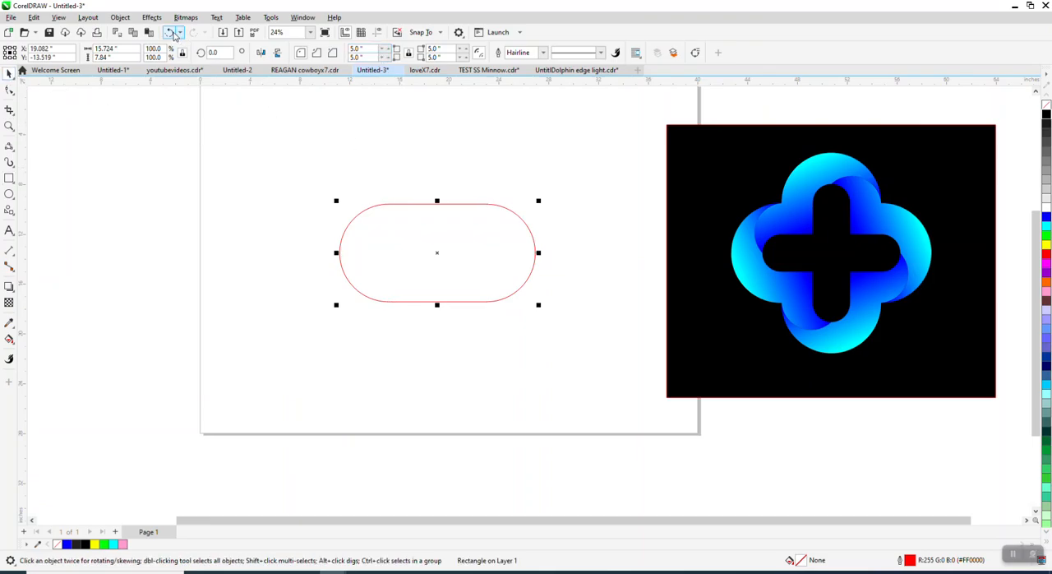
click(151, 17)
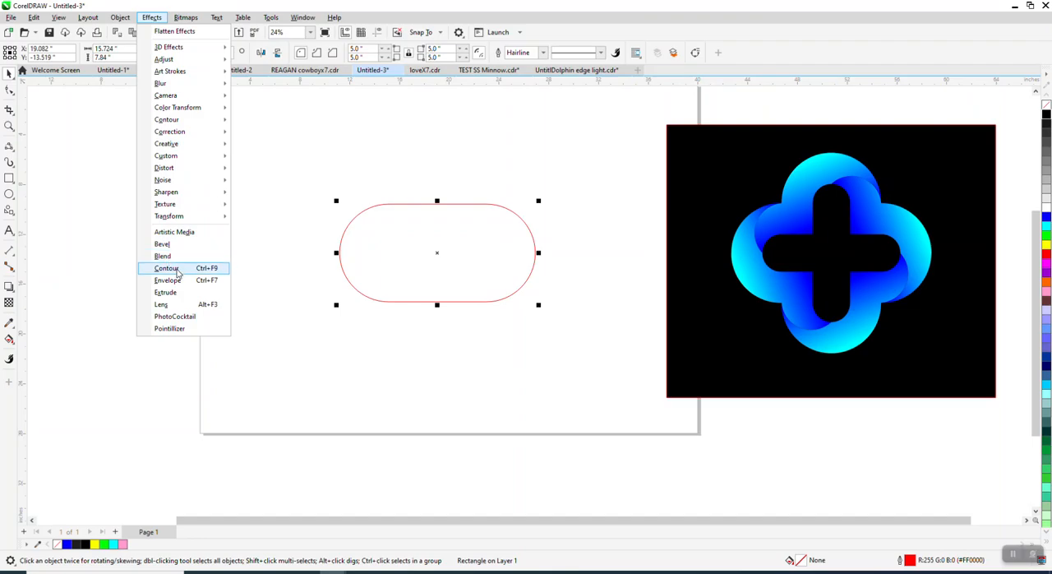
click(182, 269)
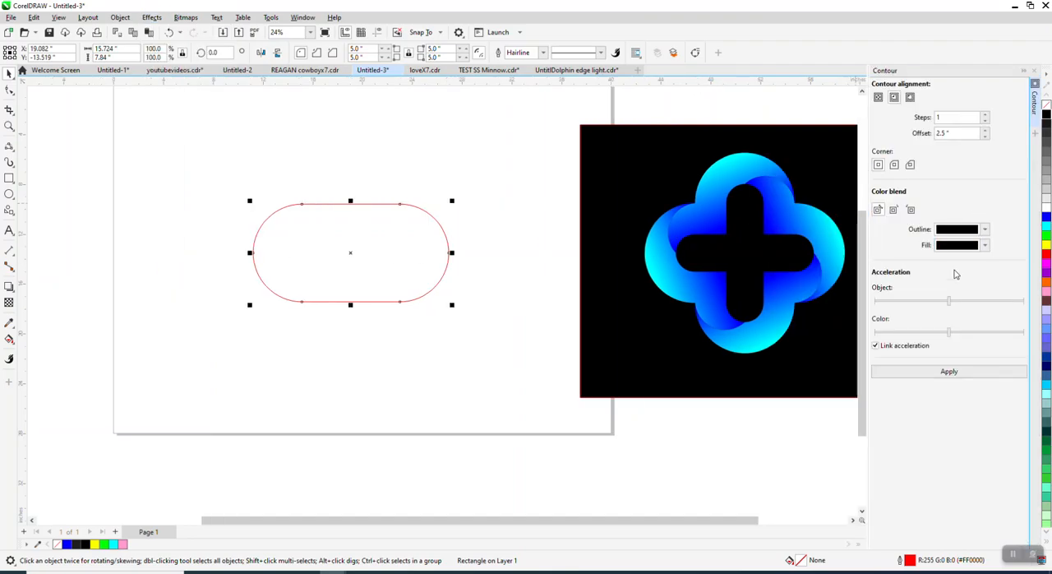
click(949, 371)
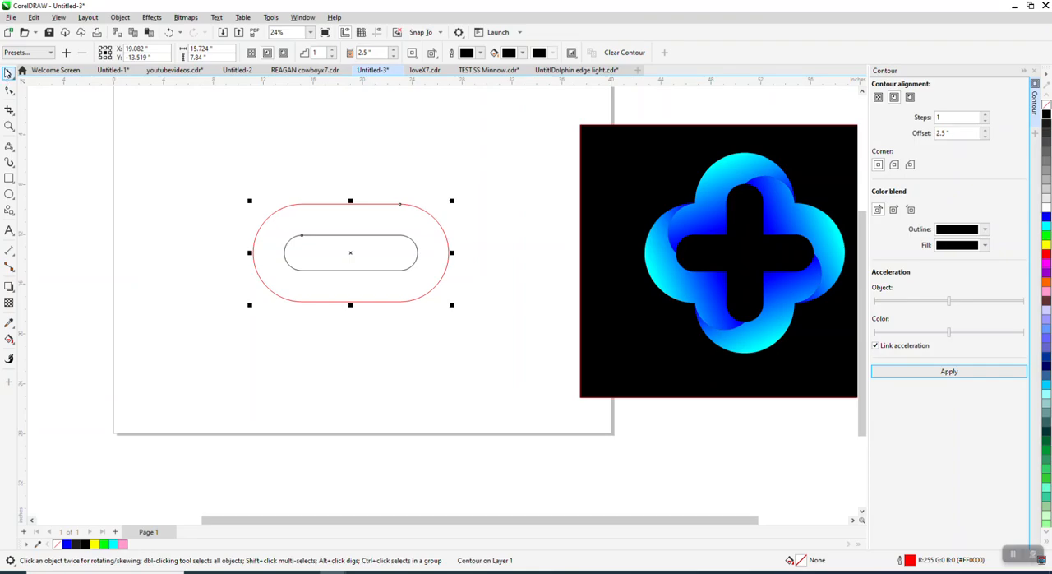
Break the contour apart and move the inner rounded bar 22 inches down, below the page.
drag(172, 129, 550, 359)
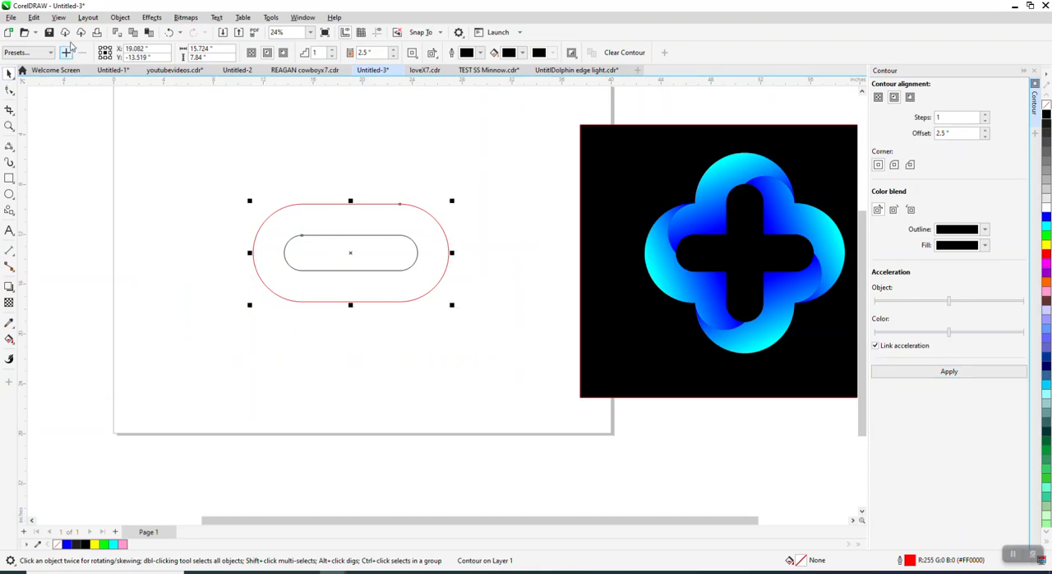
click(120, 18)
click(164, 269)
click(365, 243)
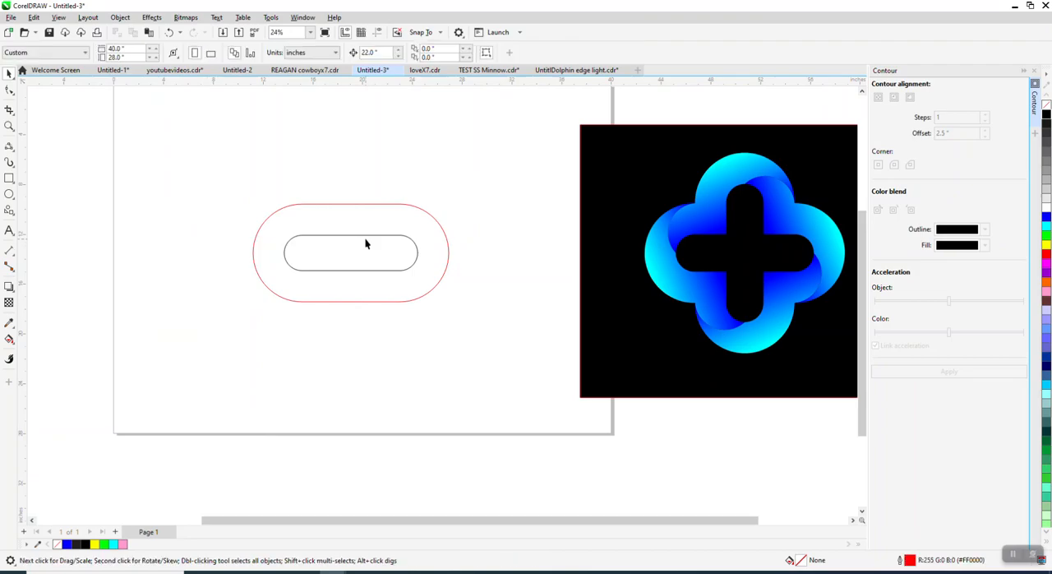
click(372, 236)
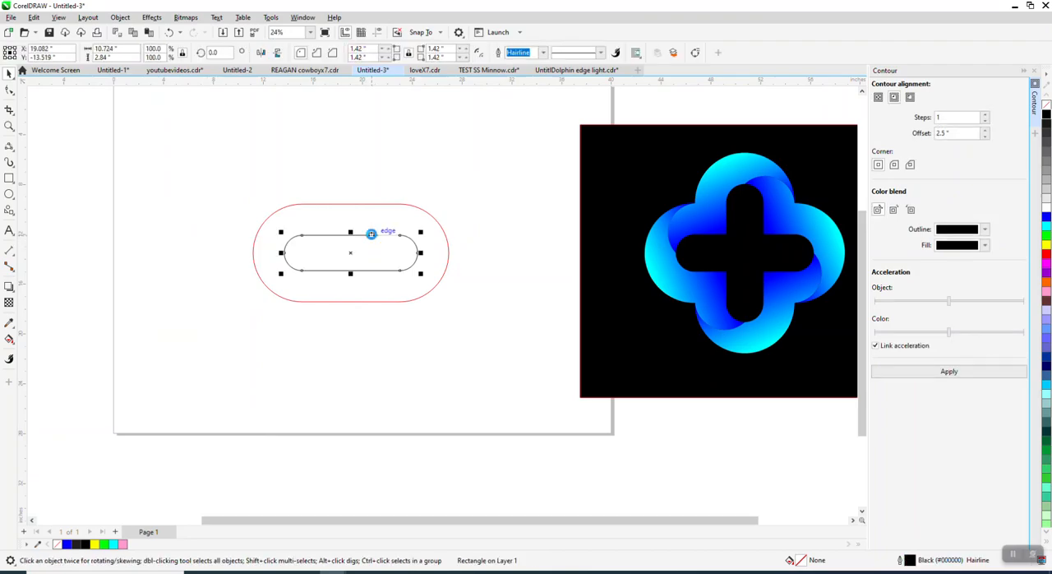
key(Down)
Create a copy of the large rounded rectangle rotated 90 degrees and weld both into one four-lobed outline.
click(358, 204)
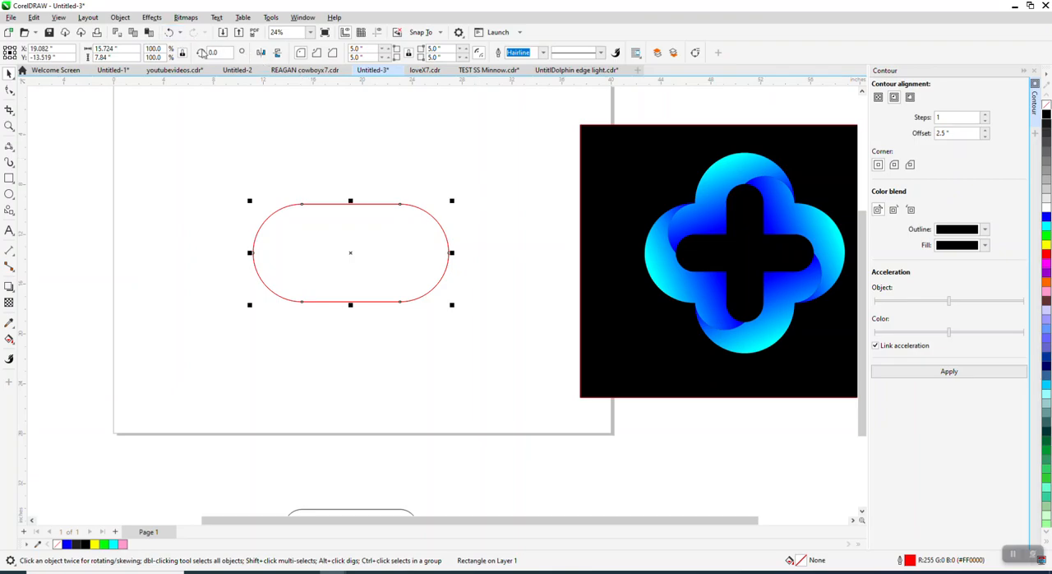
text(90)
key(Return)
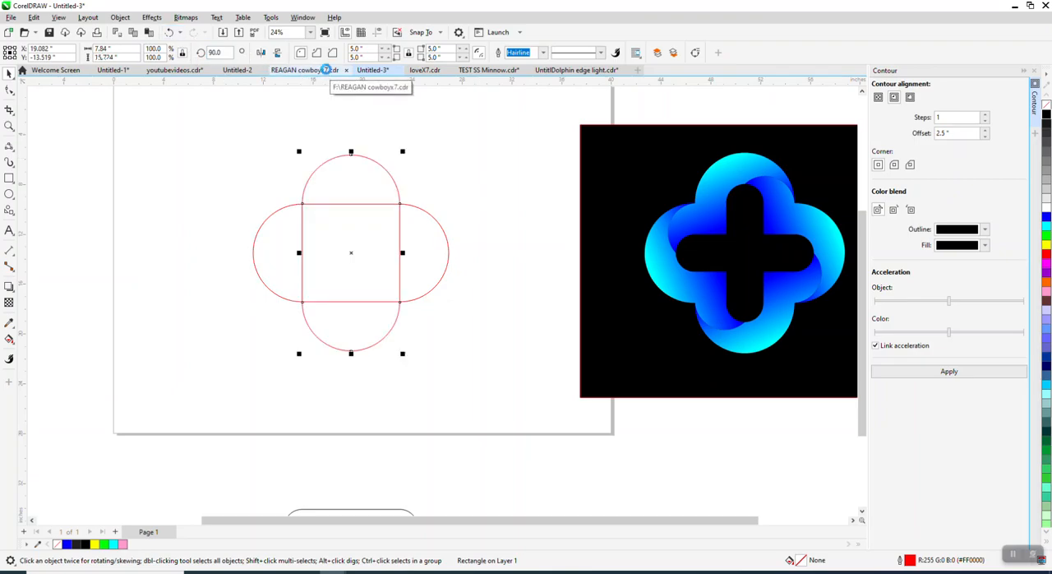
click(220, 138)
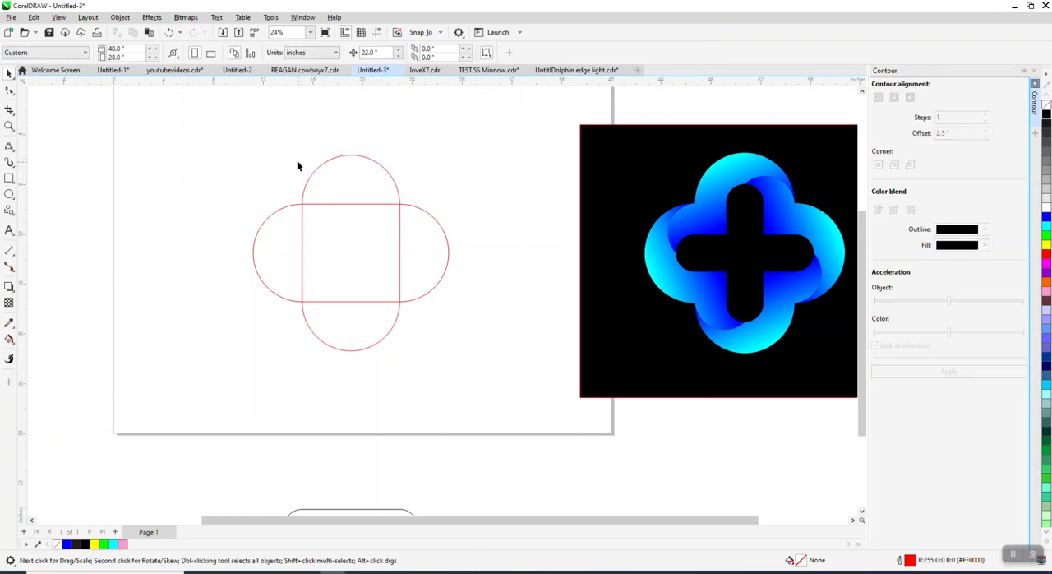
drag(501, 399, 500, 398)
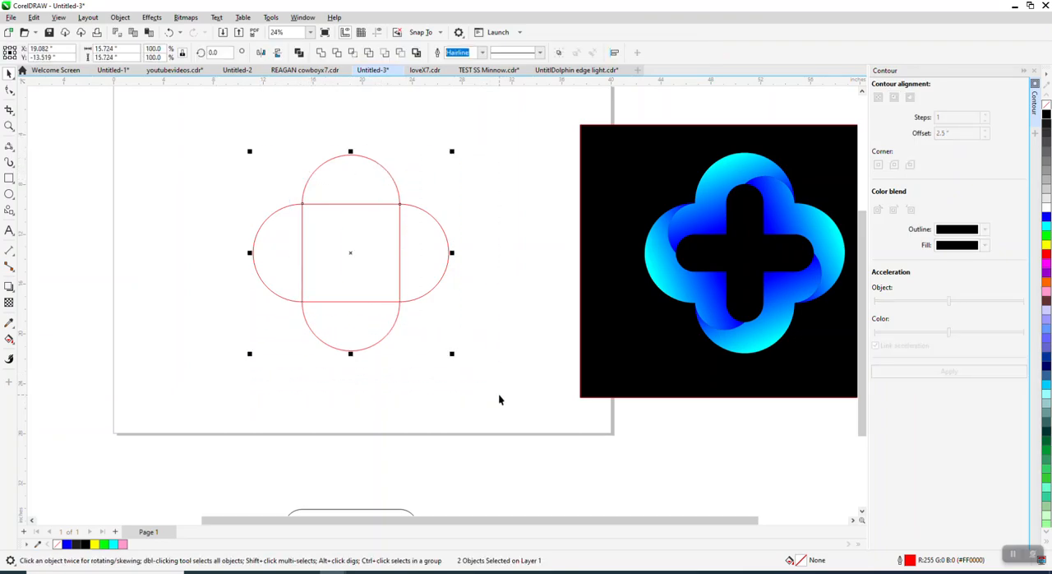
click(322, 53)
Create a copy of the small rounded bar below the page rotated 90 degrees about its centre.
scroll(352, 157, down, 2)
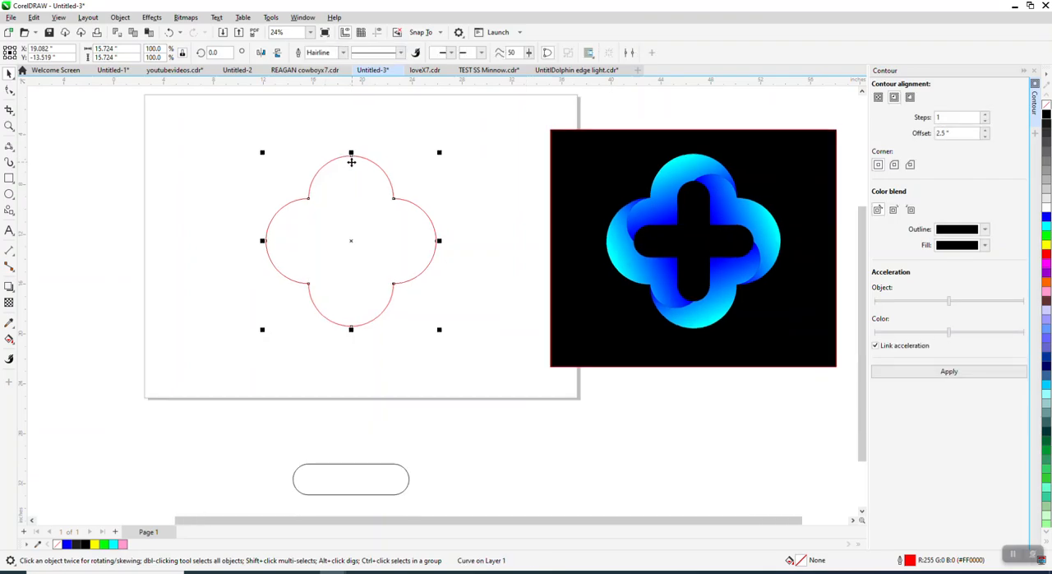
click(368, 425)
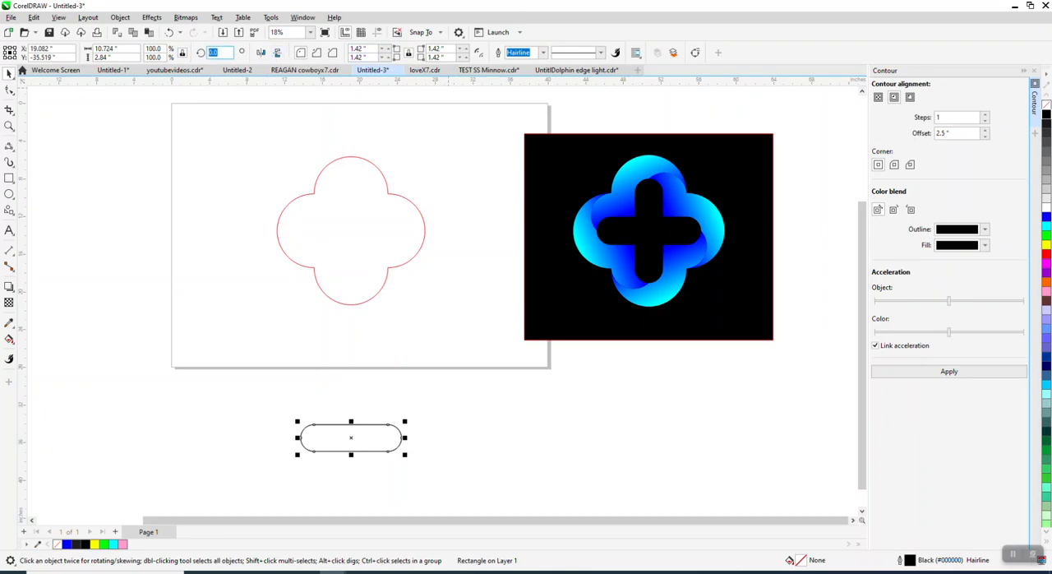
text(90)
key(Return)
Weld the two crossed bars into a single cross and move it 22 inches up into the four-lobed outline.
drag(284, 372, 434, 484)
drag(459, 517, 460, 516)
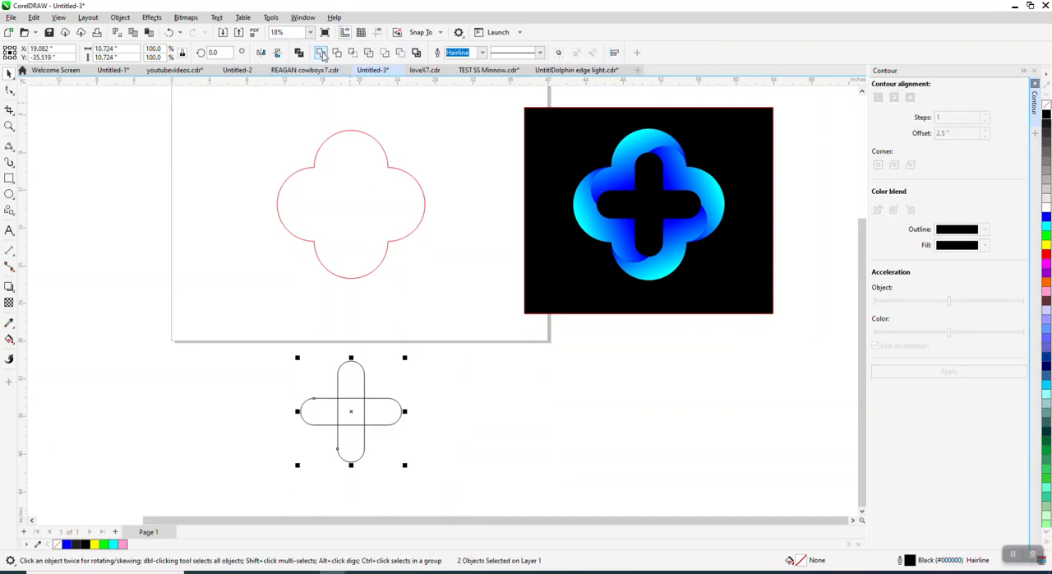
click(321, 52)
key(c)
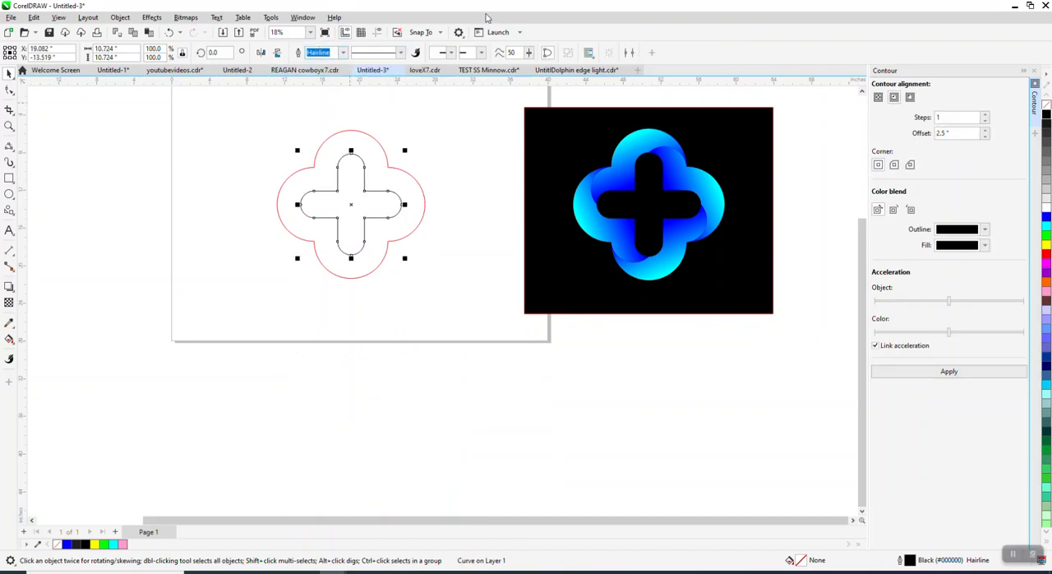
Draw a 3-point curve about 5.4 inches wide from the cross's upper arm to the outline's upper-right notch and show its rotation centre.
click(9, 126)
drag(283, 125, 522, 346)
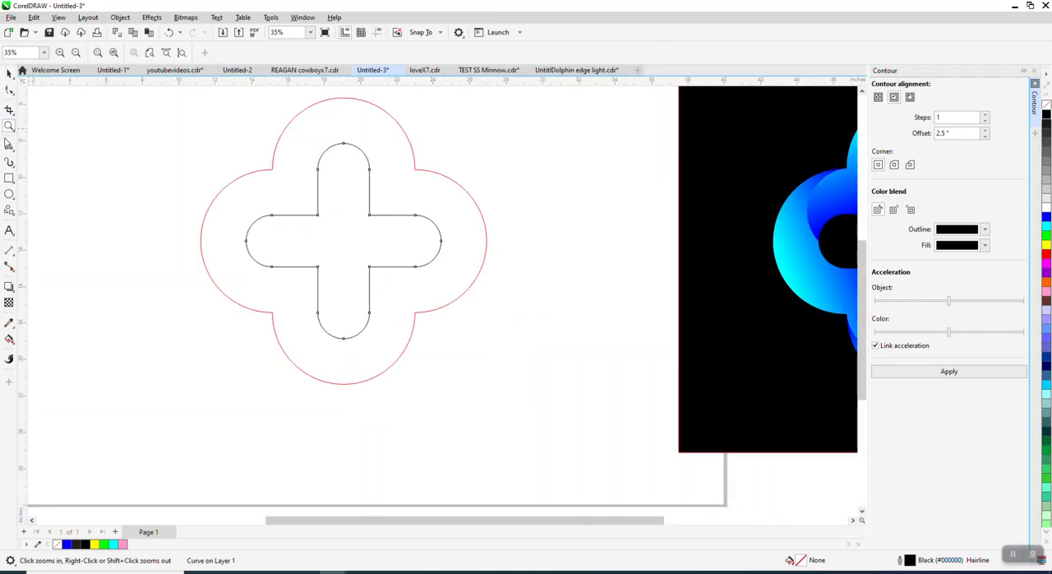
click(11, 150)
click(49, 217)
scroll(254, 231, down, 1)
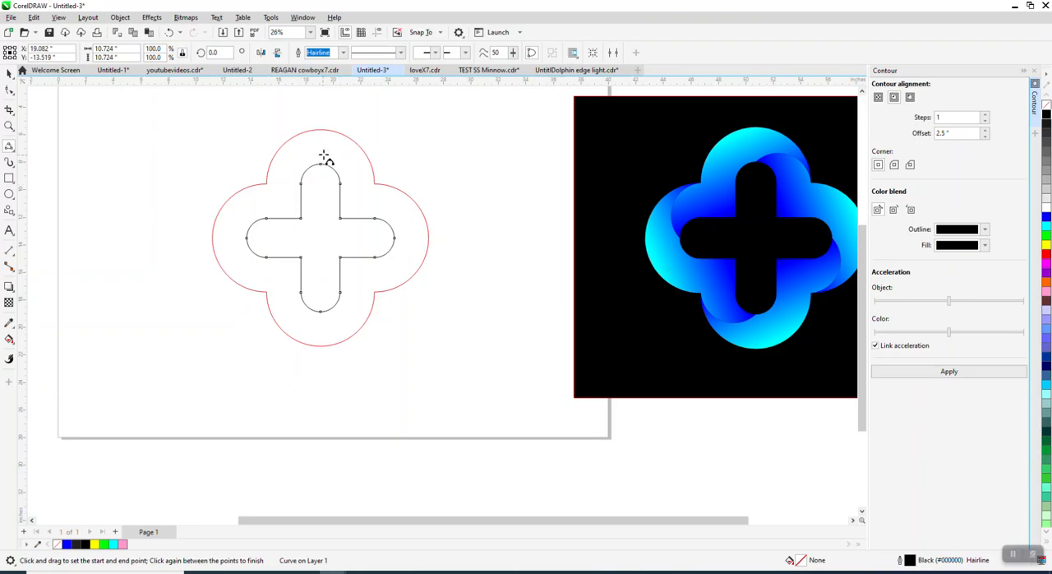
drag(299, 184, 376, 184)
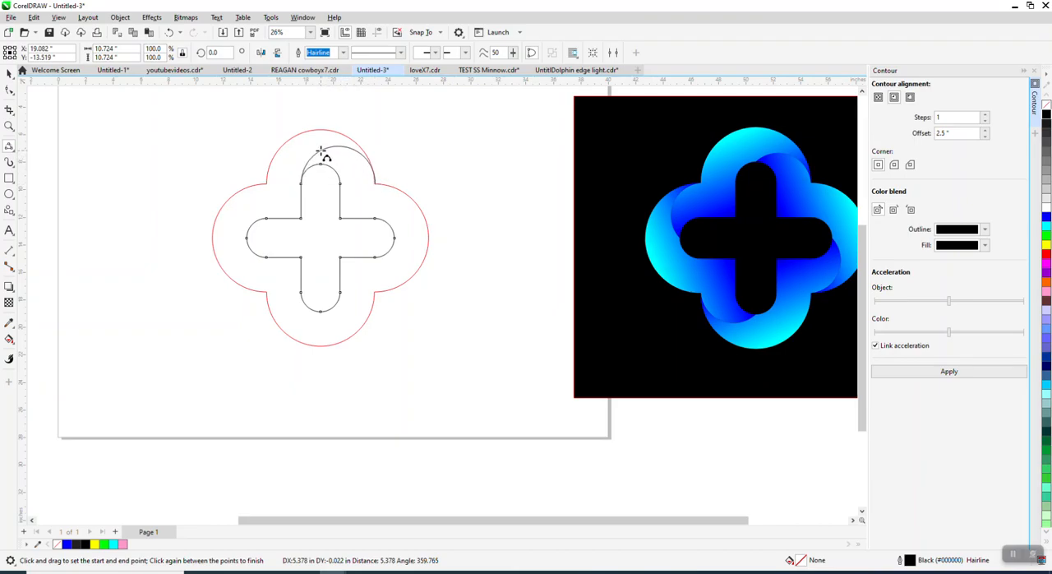
click(320, 150)
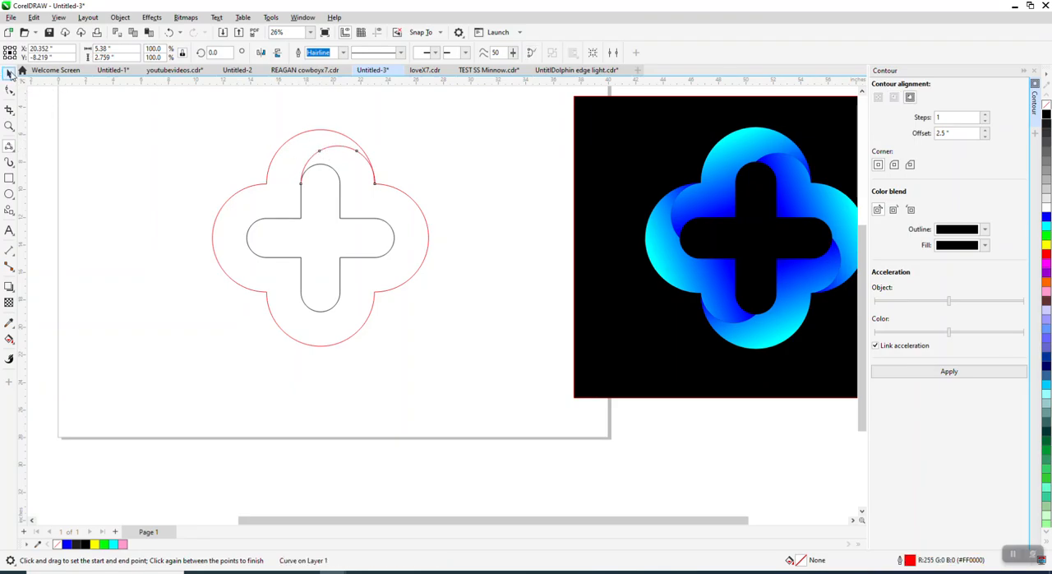
click(9, 73)
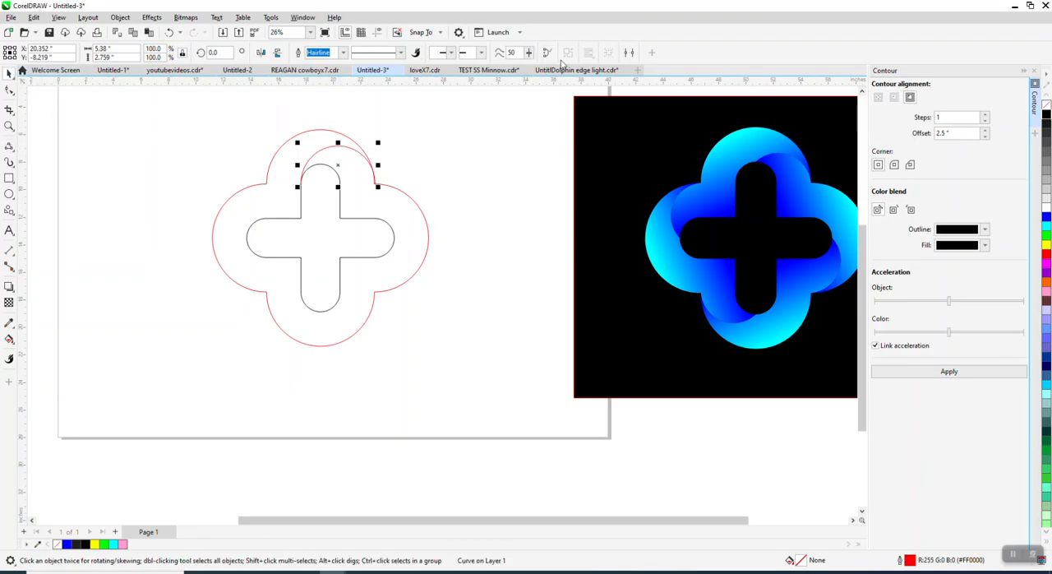
click(337, 165)
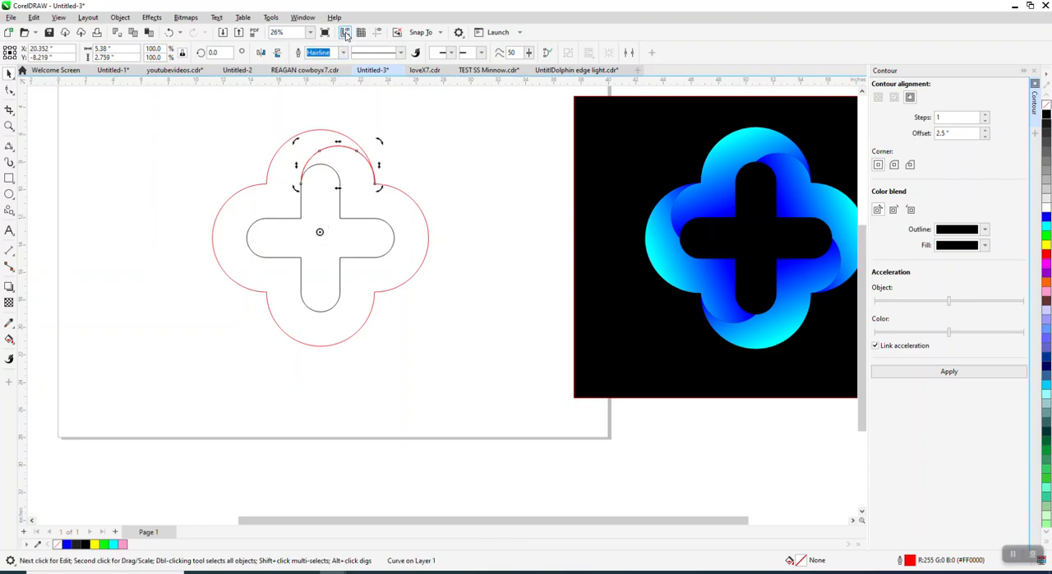
Show the guidelines crossing at the page centre.
click(376, 32)
click(408, 188)
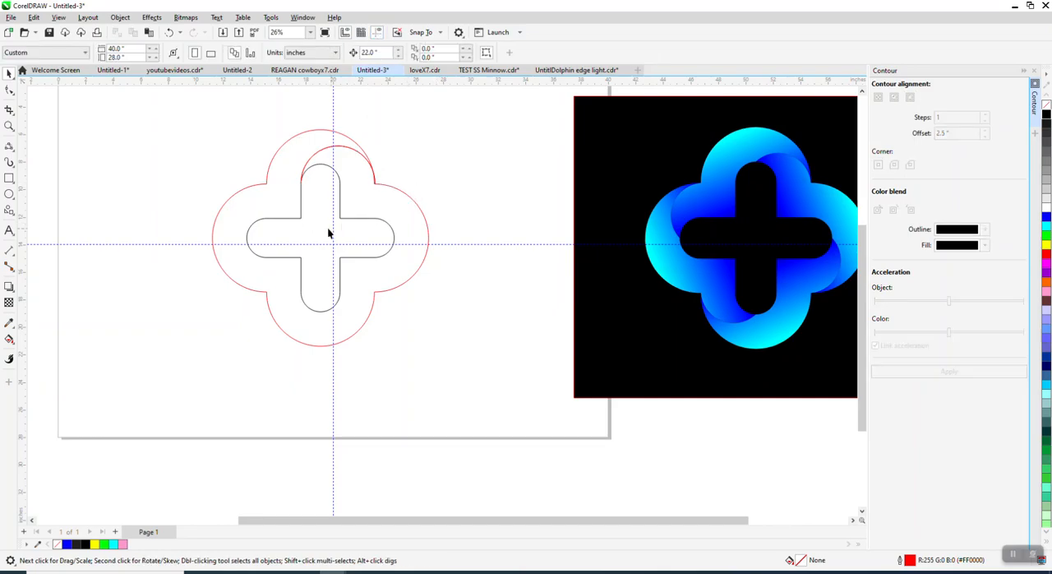
Delete the arc between the cross's upper arm and the outline's upper-right notch.
click(349, 152)
click(336, 186)
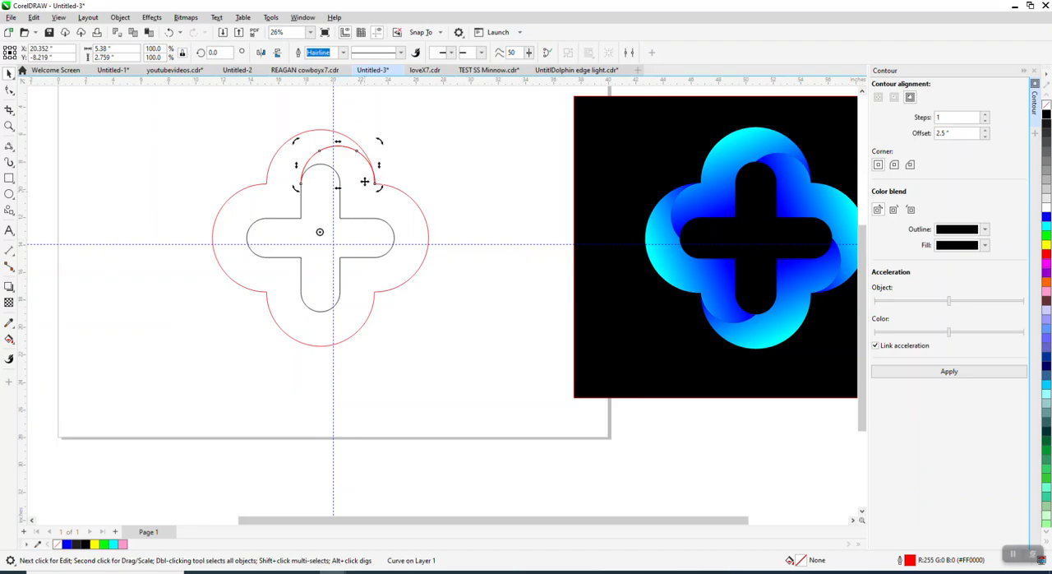
drag(343, 147, 442, 134)
key(Delete)
click(342, 147)
key(Delete)
Centre the four-lobed outline and the cross together on the page.
drag(206, 116, 174, 247)
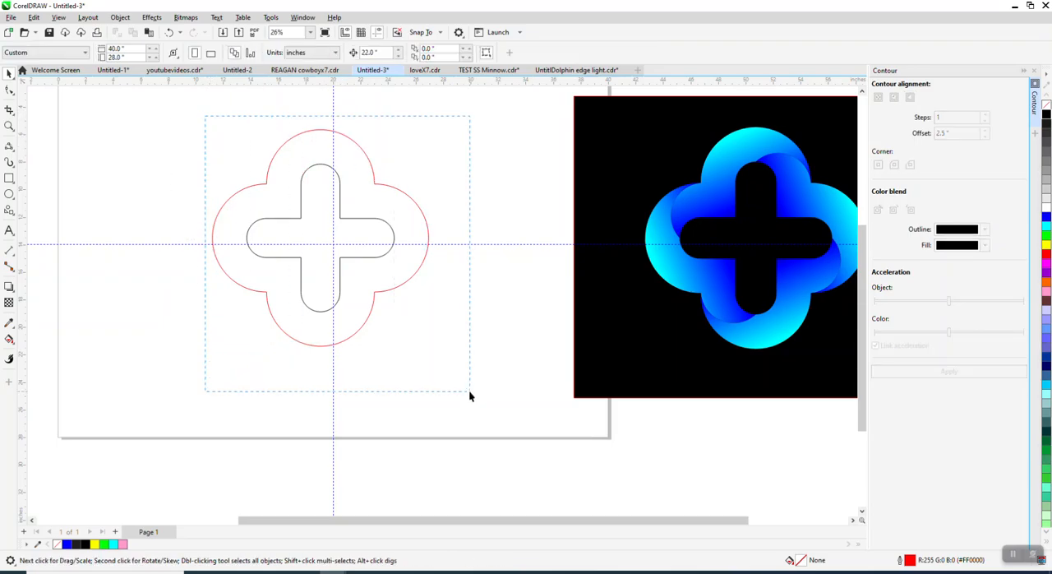
drag(469, 395, 470, 396)
key(p)
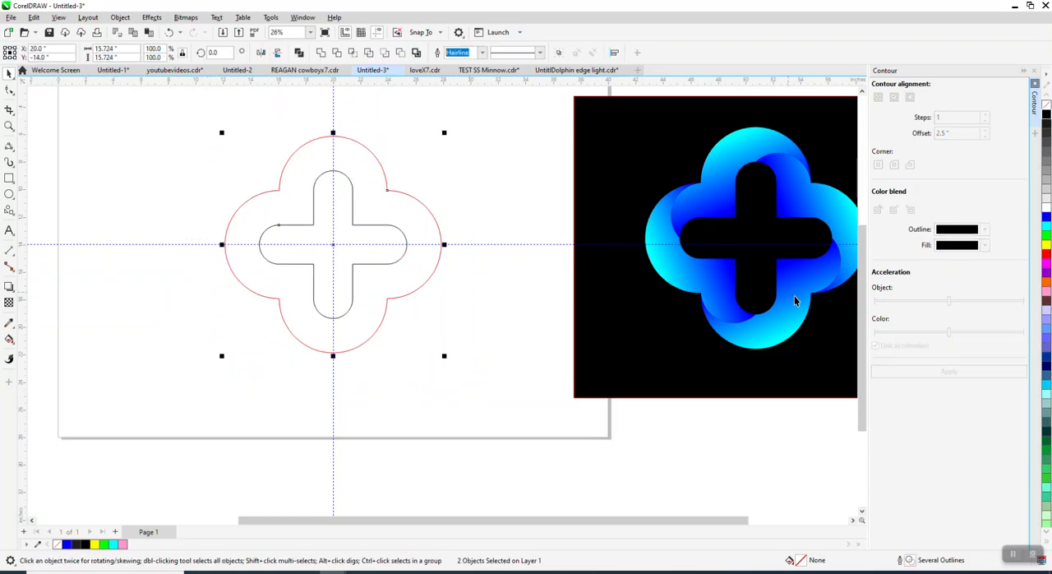
Draw a 3-point arc about 5.3 by 2.6 inches from the upper arm's left side to the outline's upper-right notch.
click(10, 148)
click(49, 220)
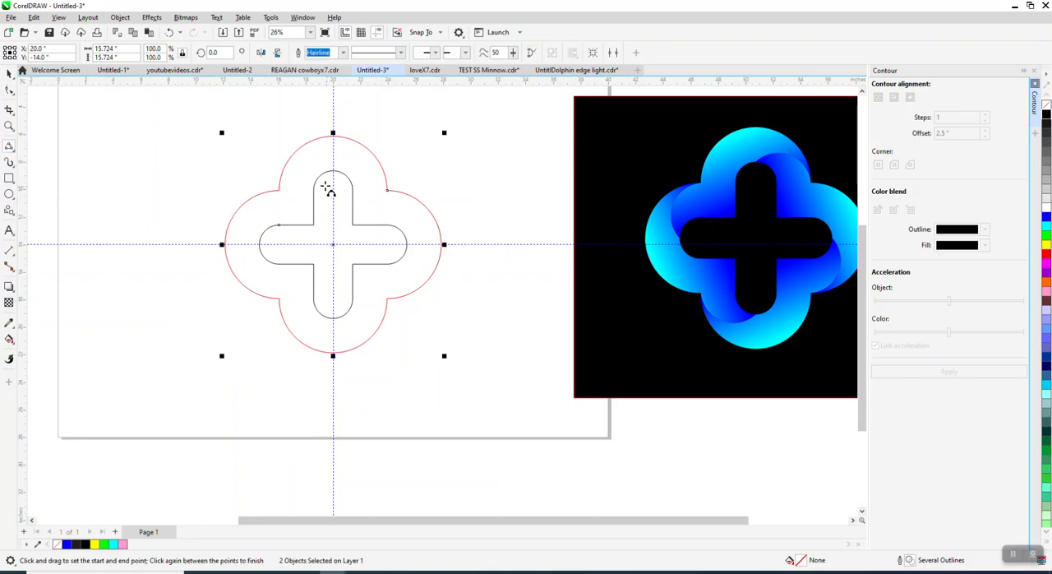
drag(315, 185, 388, 193)
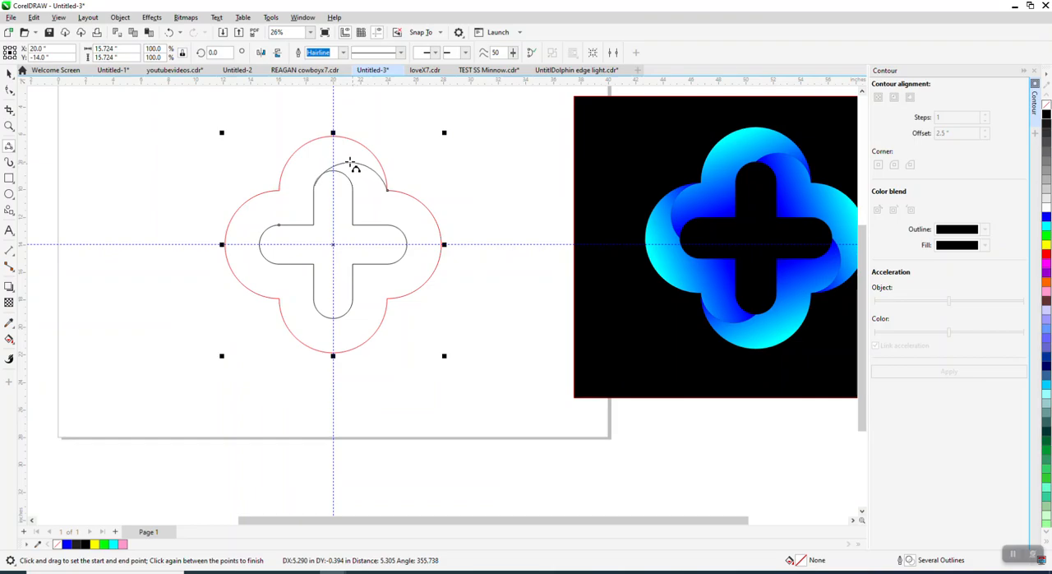
click(341, 156)
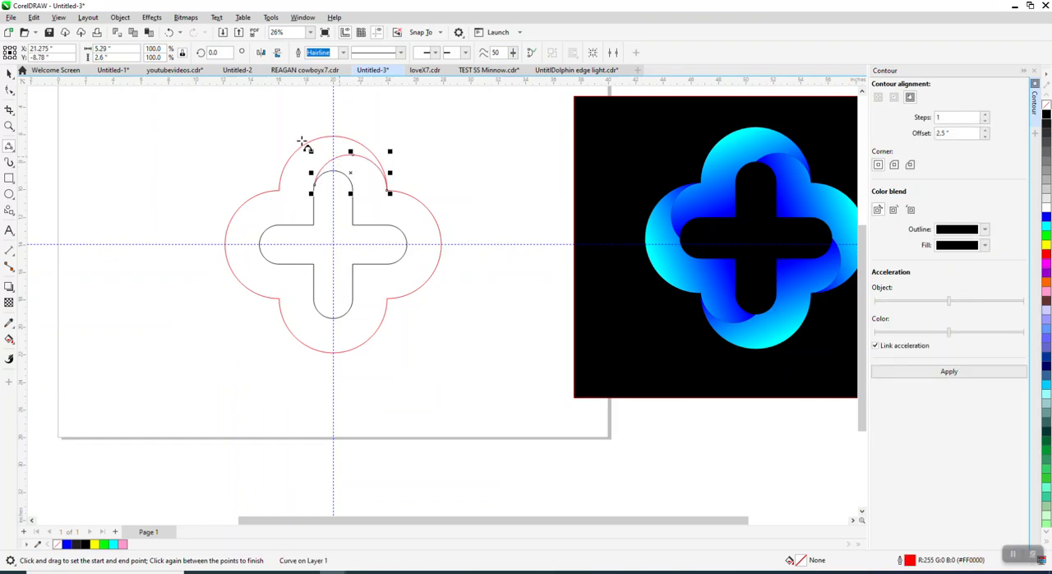
click(10, 74)
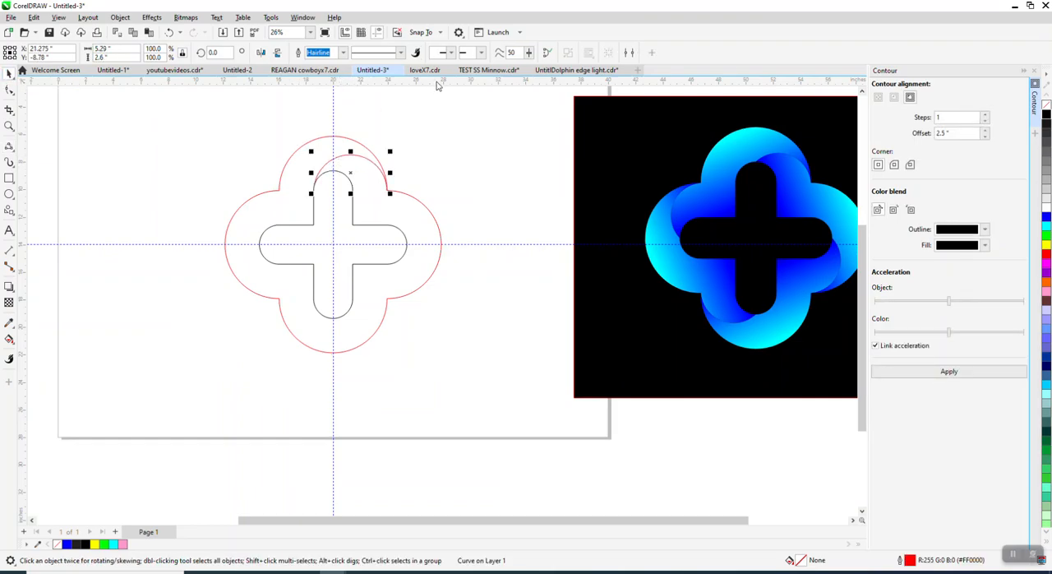
Move the arc's rotation centre to the guideline intersection and create a copy of the arc rotated 90 degrees.
click(351, 173)
drag(325, 231, 328, 240)
click(350, 156)
click(350, 156)
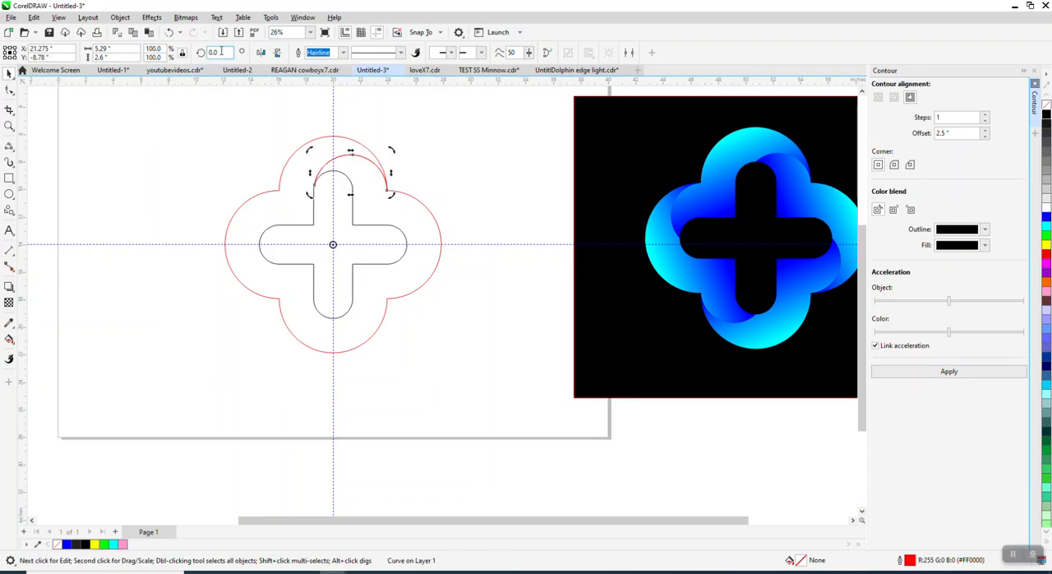
text(90)
key(Return)
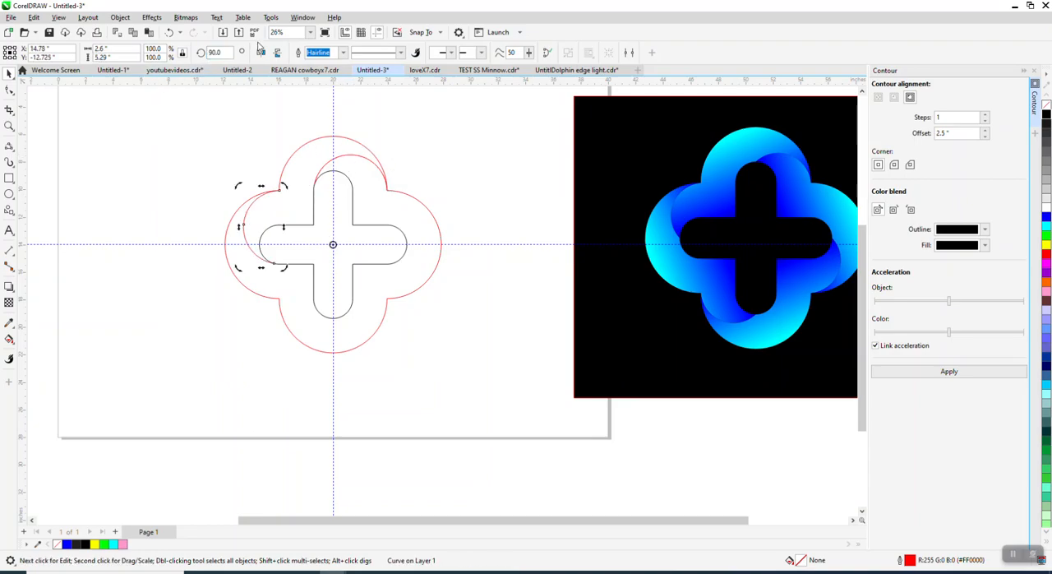
Smart-fill the upper-left region between the outline, cross and two arcs with blue and no outline, moving the piece 22 inches left.
click(10, 338)
click(13, 345)
click(41, 352)
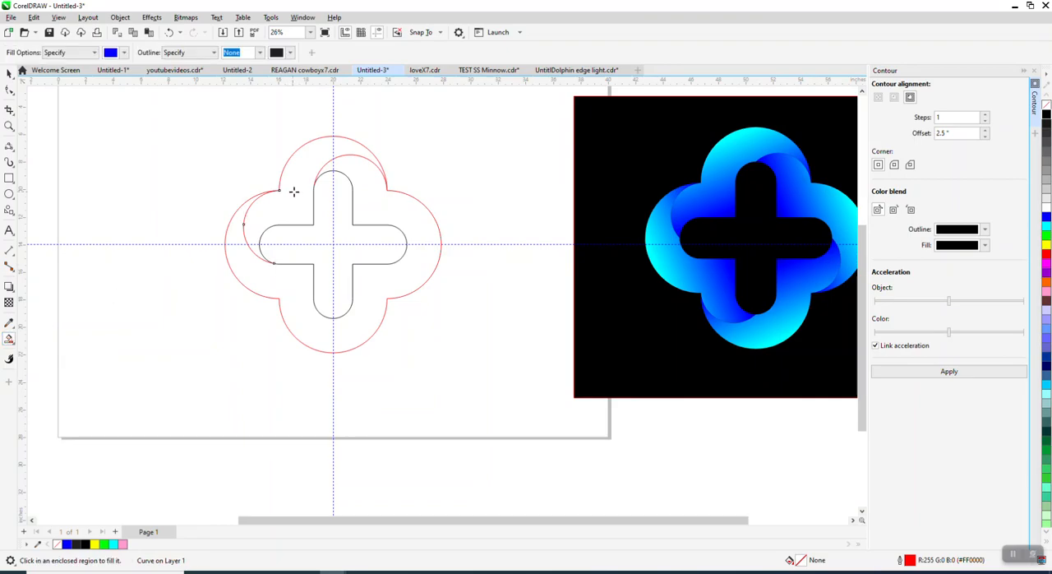
click(293, 191)
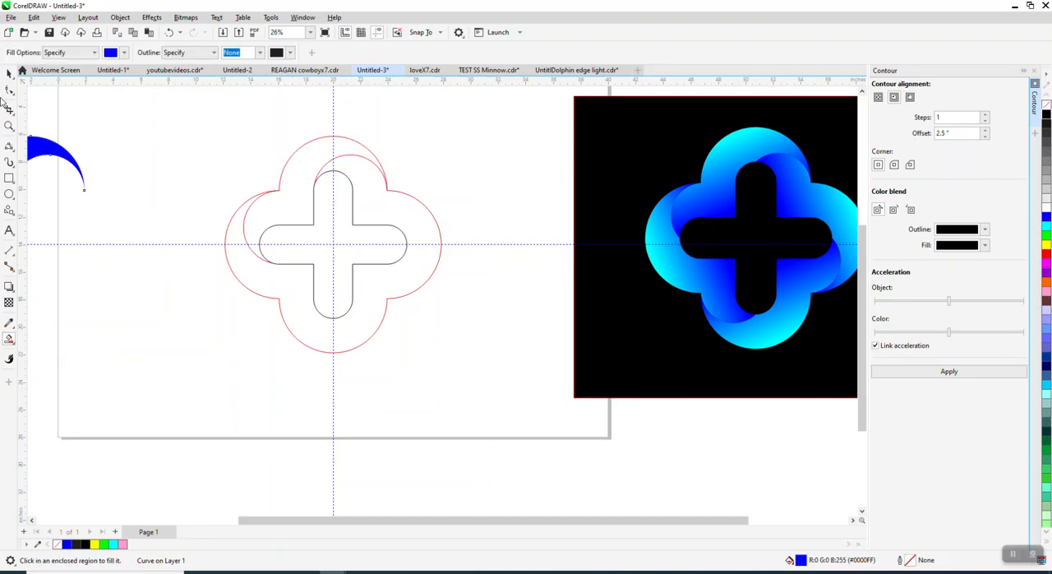
Move the outline, cross and arcs down below the page and return the blue piece 22 inches right to its original place.
click(9, 73)
drag(215, 115, 581, 372)
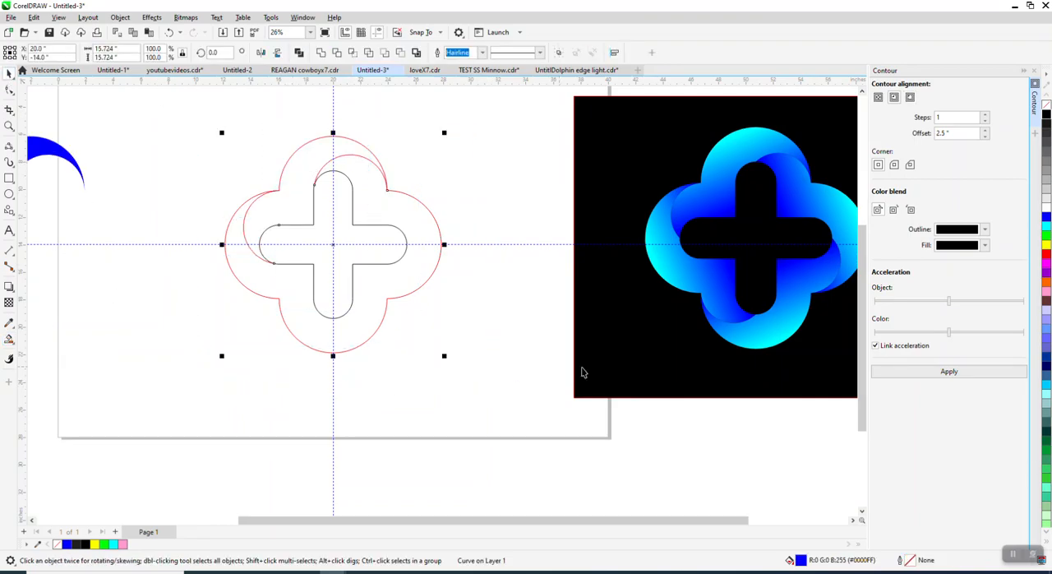
key(Down)
click(34, 149)
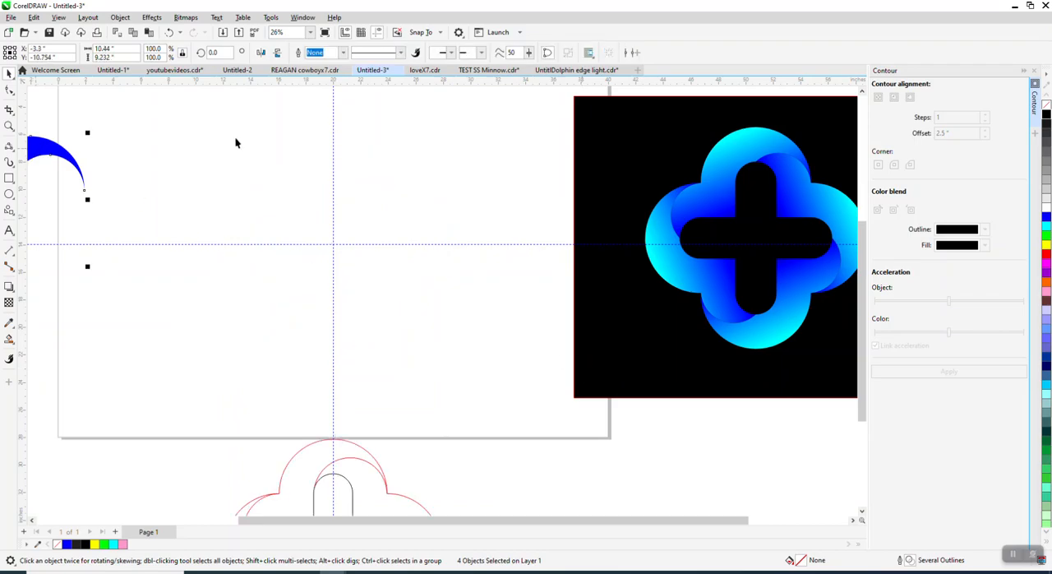
key(Right)
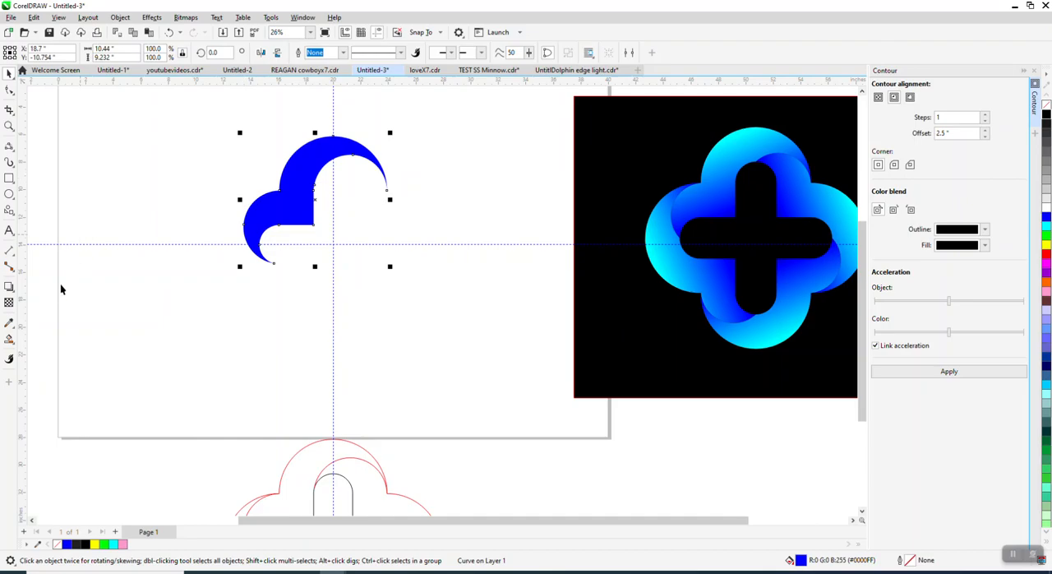
Give the blue piece a diagonal linear fountain fill running from blue at its outer notch through a cyan stop to black.
click(11, 344)
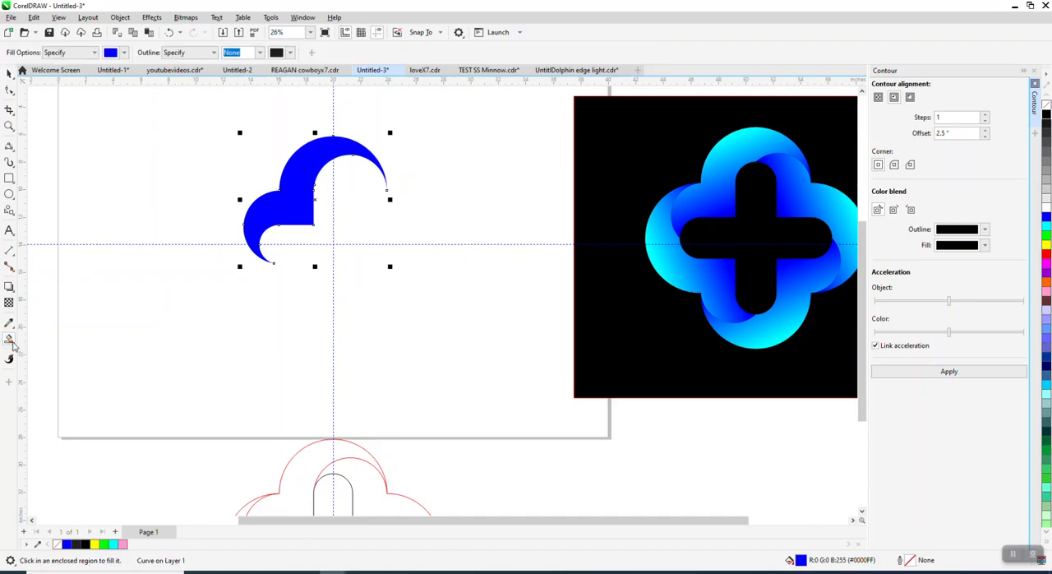
click(14, 345)
click(42, 338)
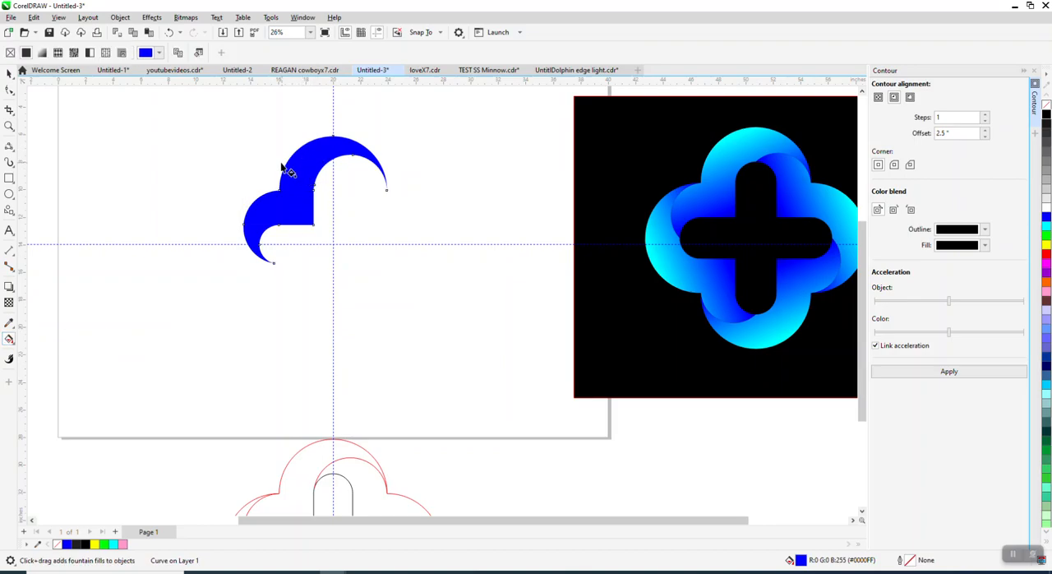
drag(284, 182, 350, 266)
drag(1046, 116, 351, 265)
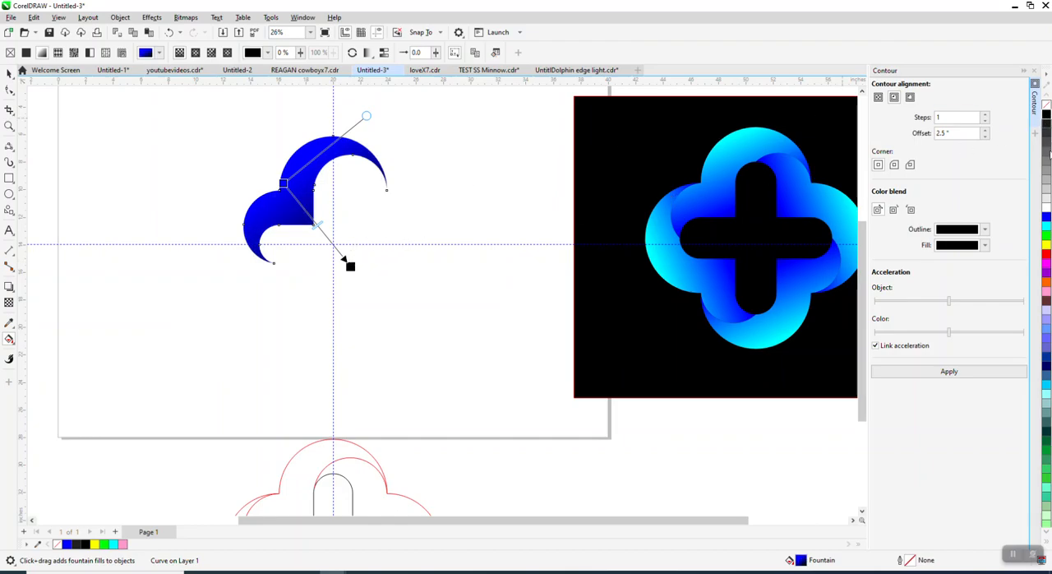
drag(1019, 239, 315, 218)
drag(349, 265, 328, 252)
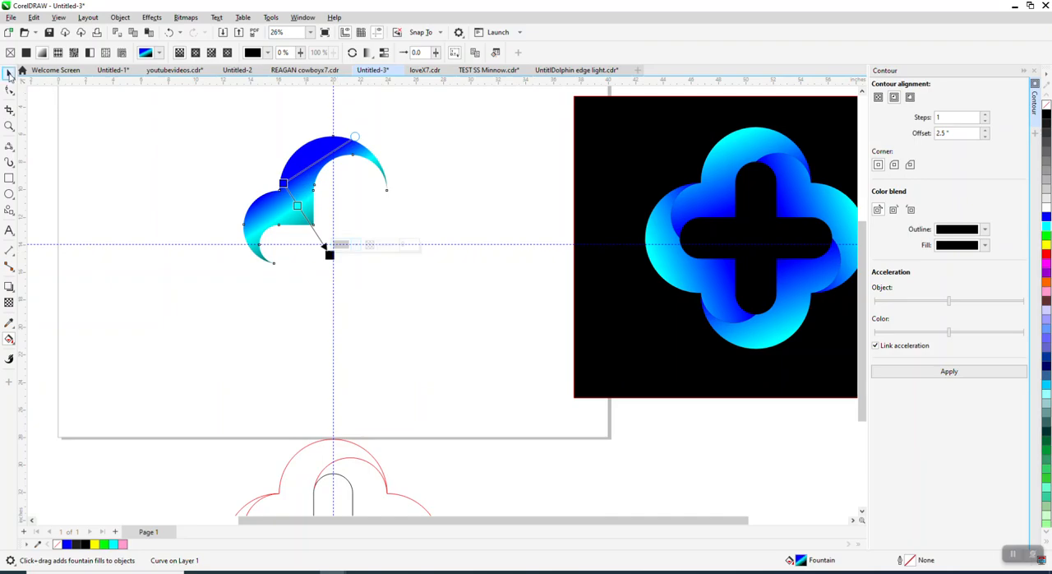
Clone the gradient piece and move the clone's rotation centre to the guideline intersection.
click(10, 74)
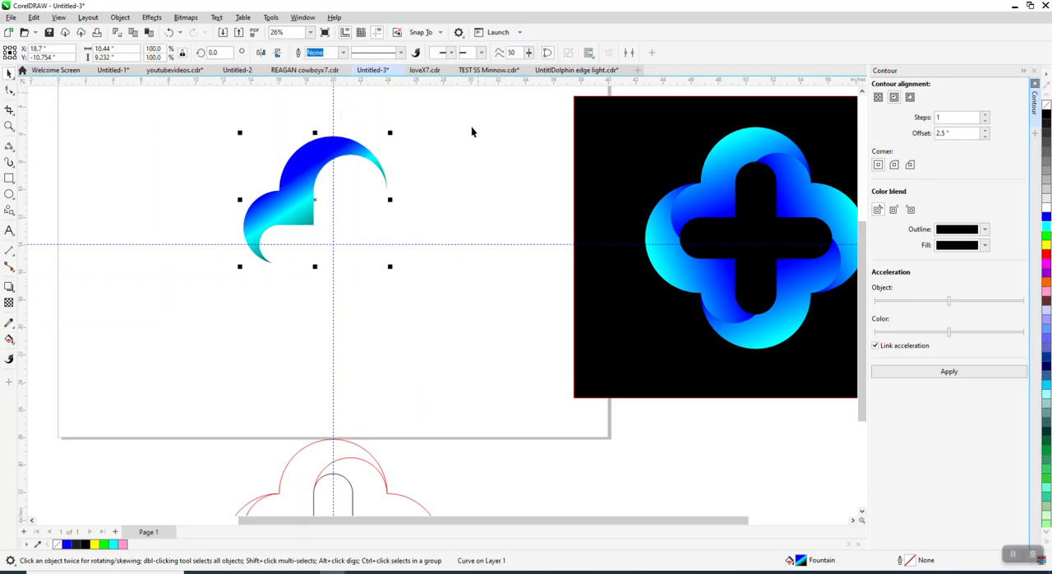
click(33, 17)
click(50, 171)
click(316, 199)
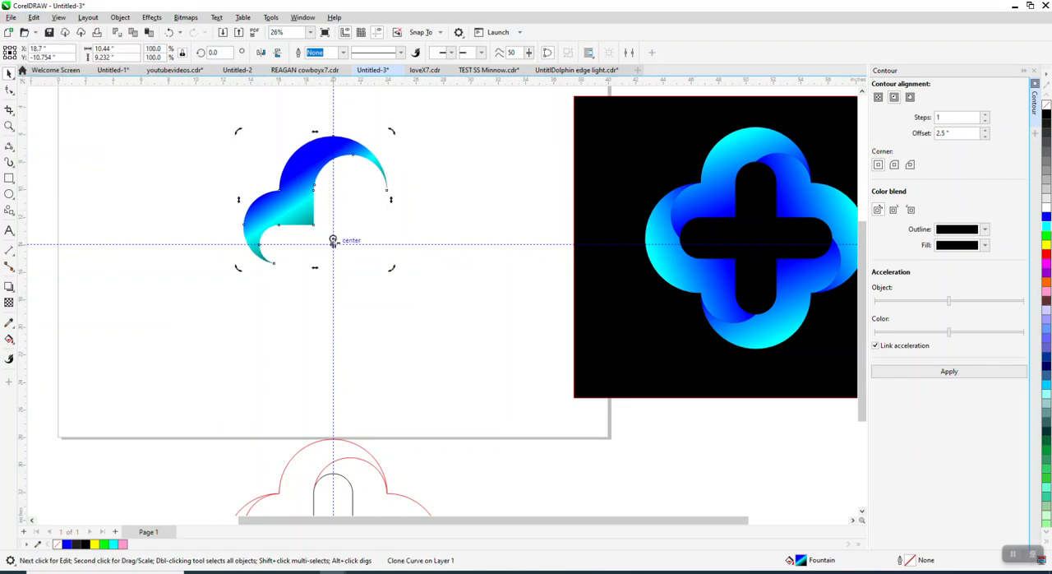
click(311, 189)
click(306, 188)
Rotate clones of the gradient piece by 90 degrees about the guideline intersection, repeating until all four lobes are filled.
click(213, 52)
text(90)
key(Return)
key(ctrl+r)
key(ctrl+r)
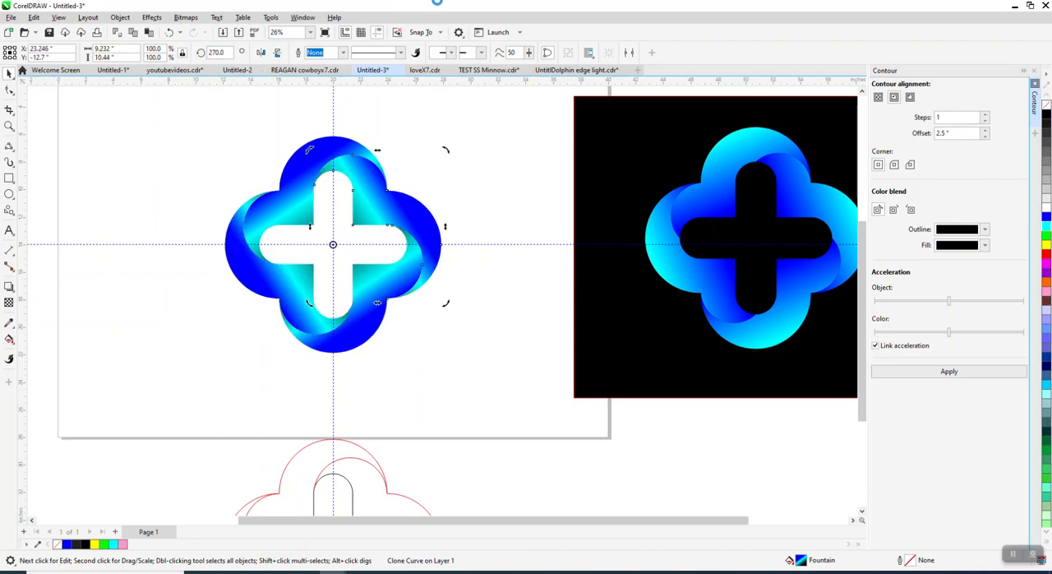
Move the cyan stop of the original upper-left piece's gradient to the cross's inner corner and reposition the gradient's end.
click(452, 150)
click(336, 153)
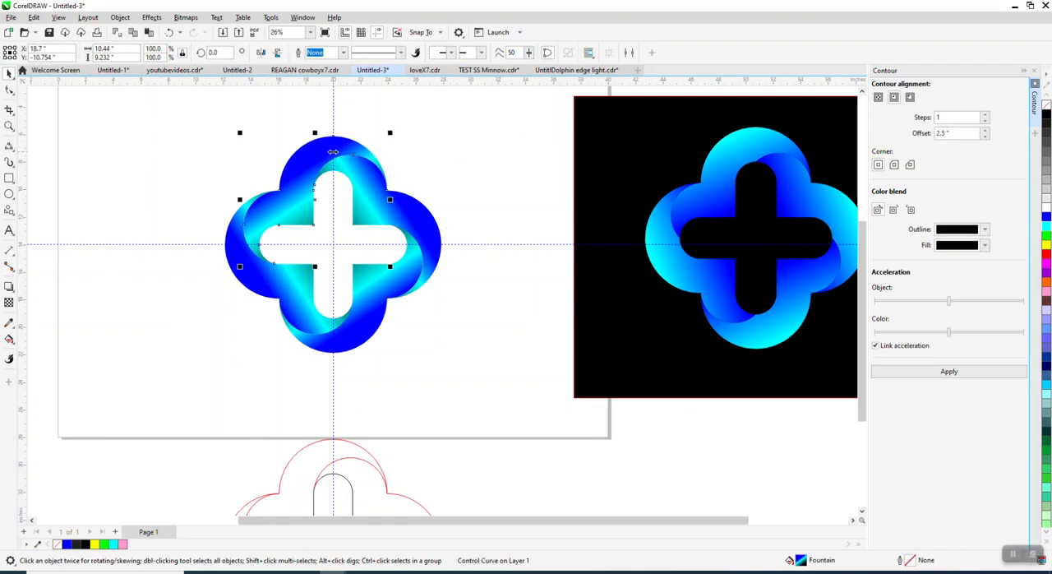
click(9, 339)
click(41, 336)
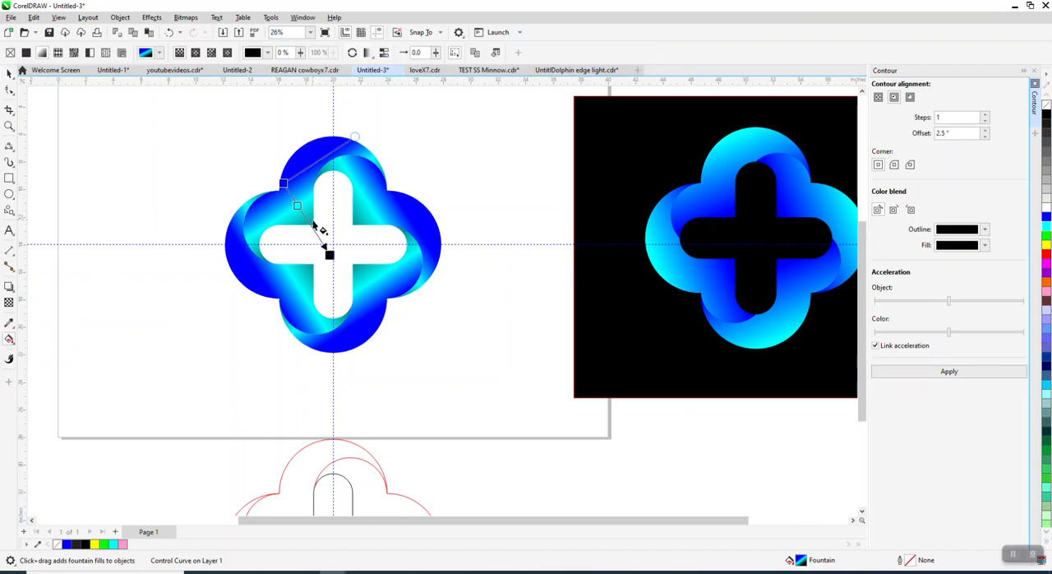
drag(297, 206, 311, 226)
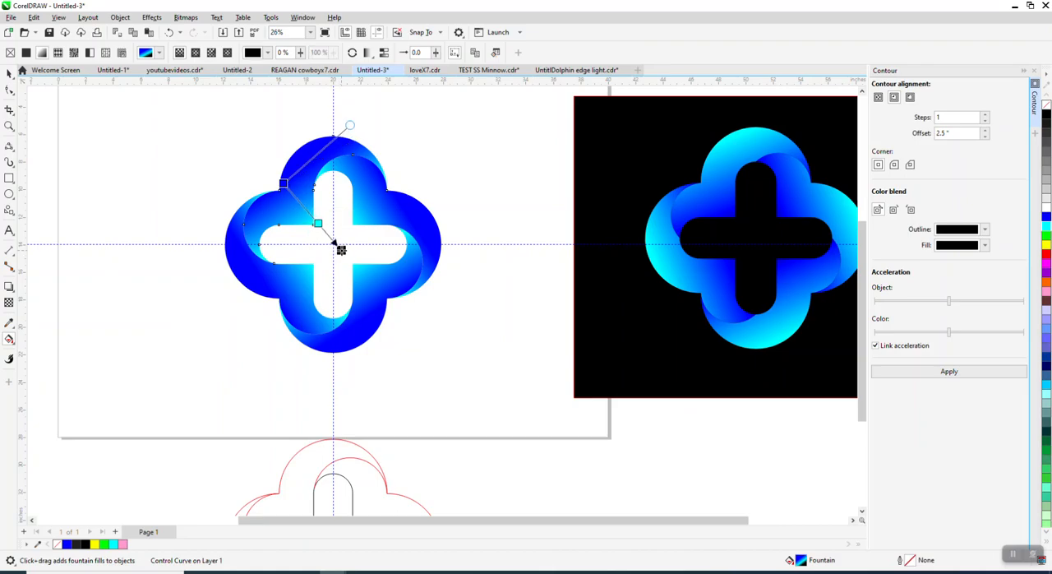
click(326, 254)
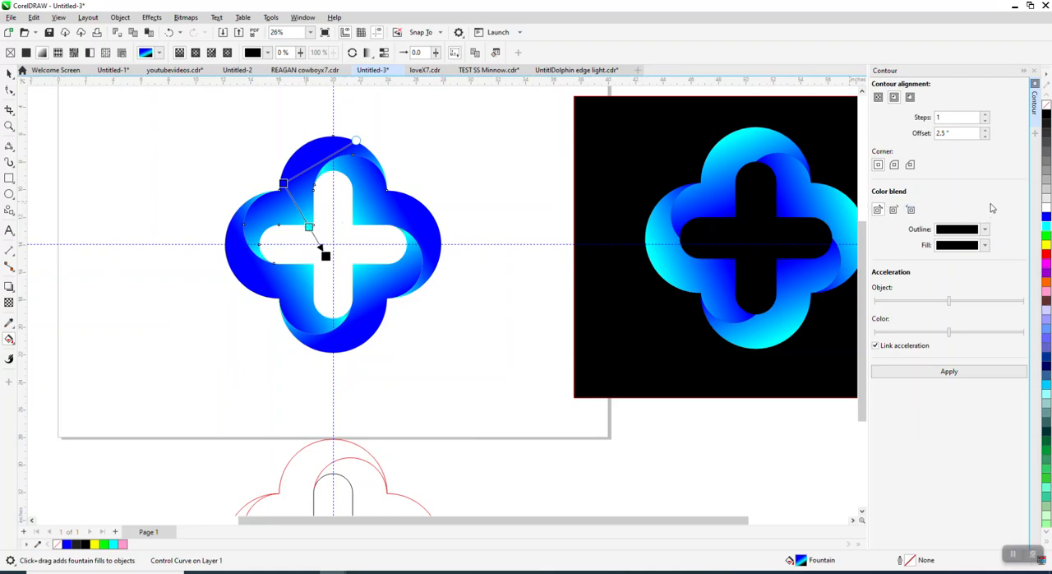
Rework the original piece's gradient to run from blue through black at 37% and cyan at 55% to a blue end.
drag(941, 157, 309, 226)
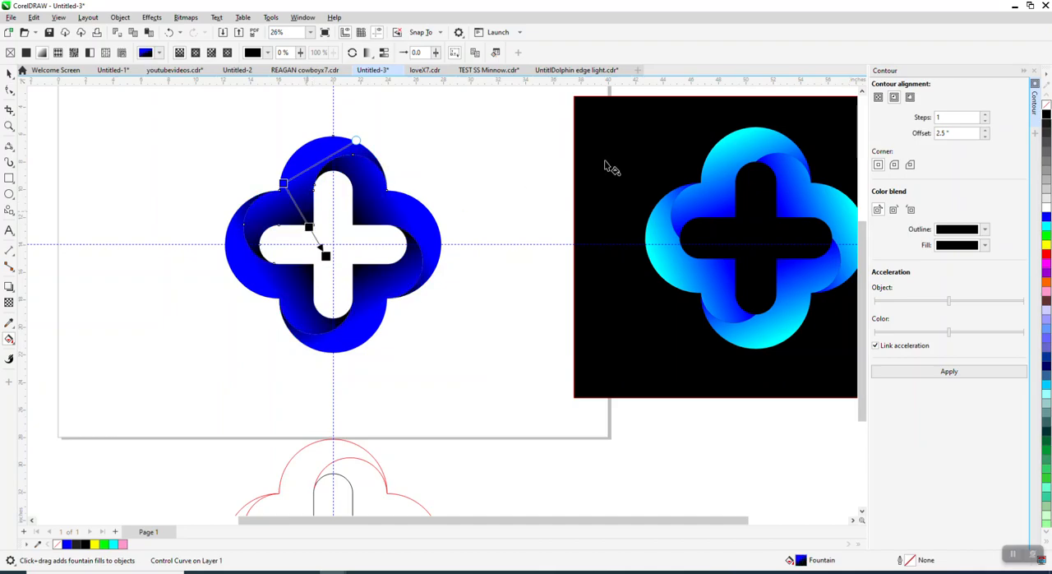
drag(1020, 231, 305, 217)
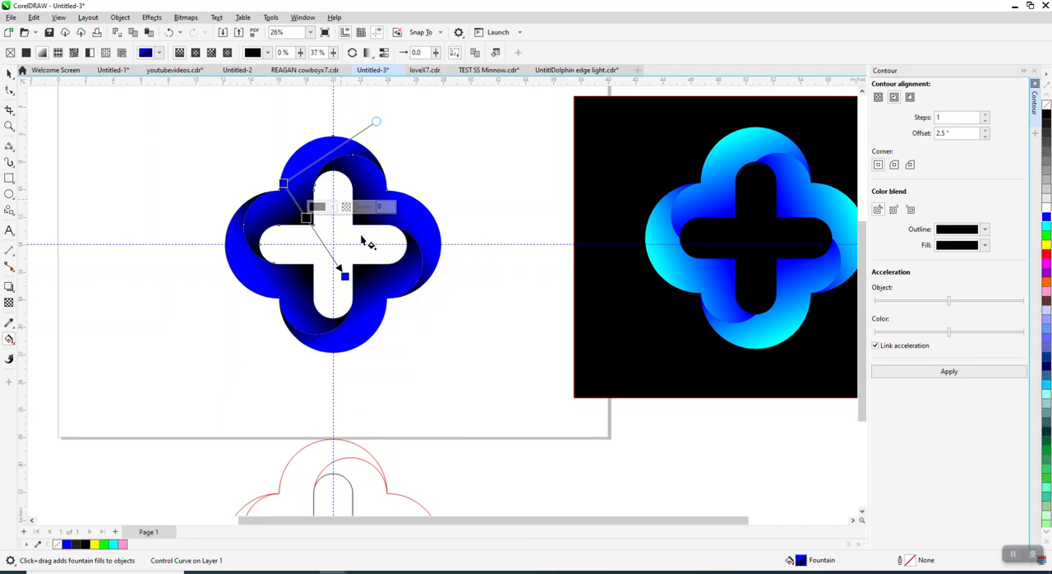
drag(355, 236, 320, 238)
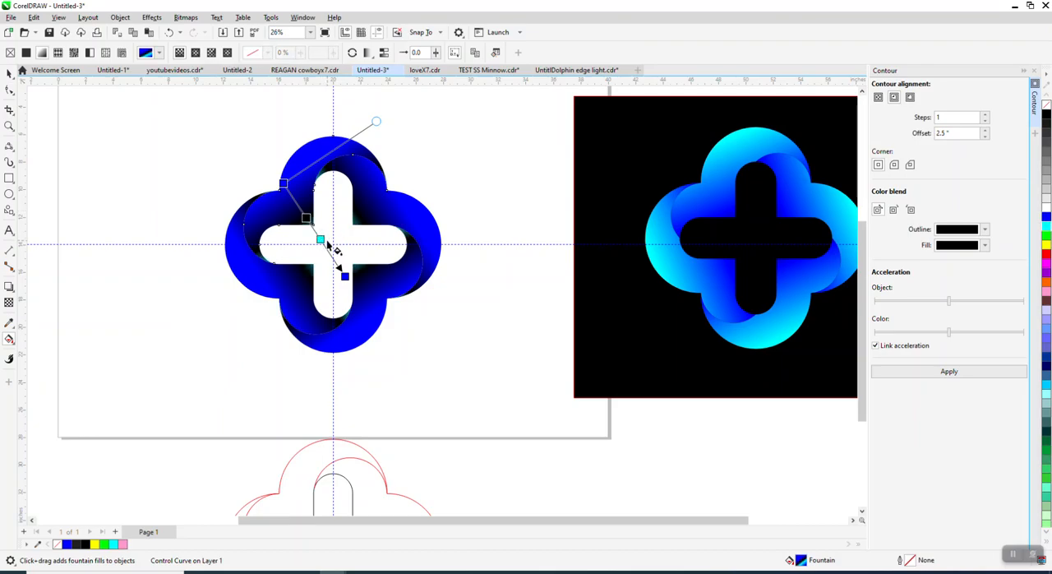
click(320, 237)
drag(318, 233, 317, 234)
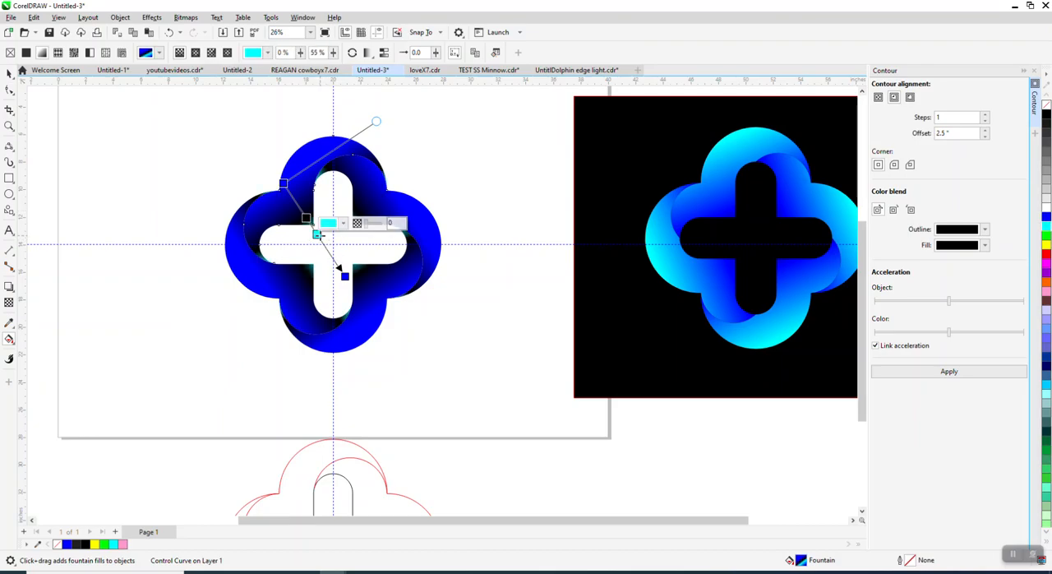
Move the black background rectangle from the reference logo to behind the new four-lobed logo on the page.
click(10, 126)
drag(272, 159, 392, 284)
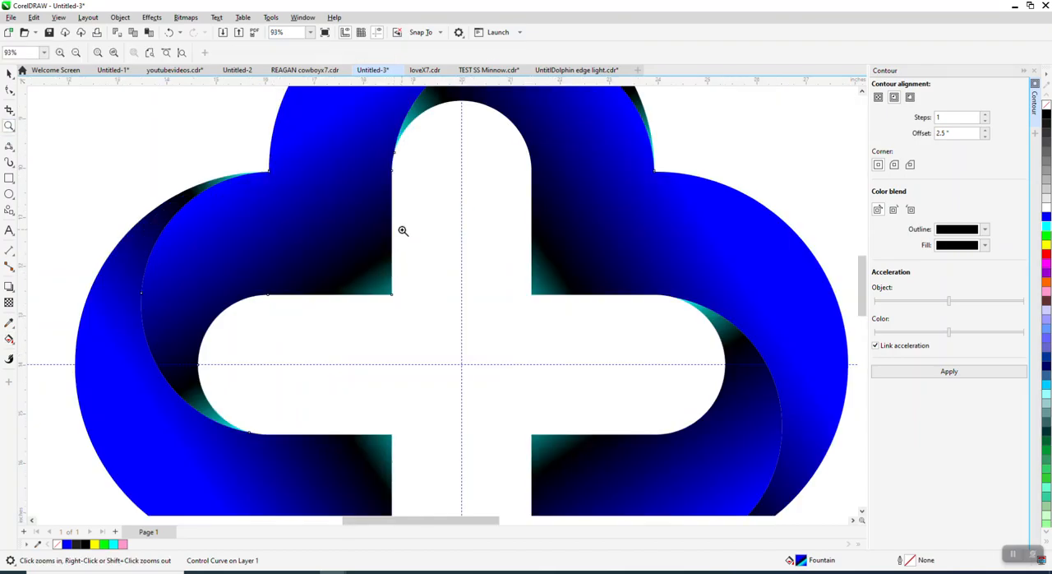
scroll(212, 372, down, 2)
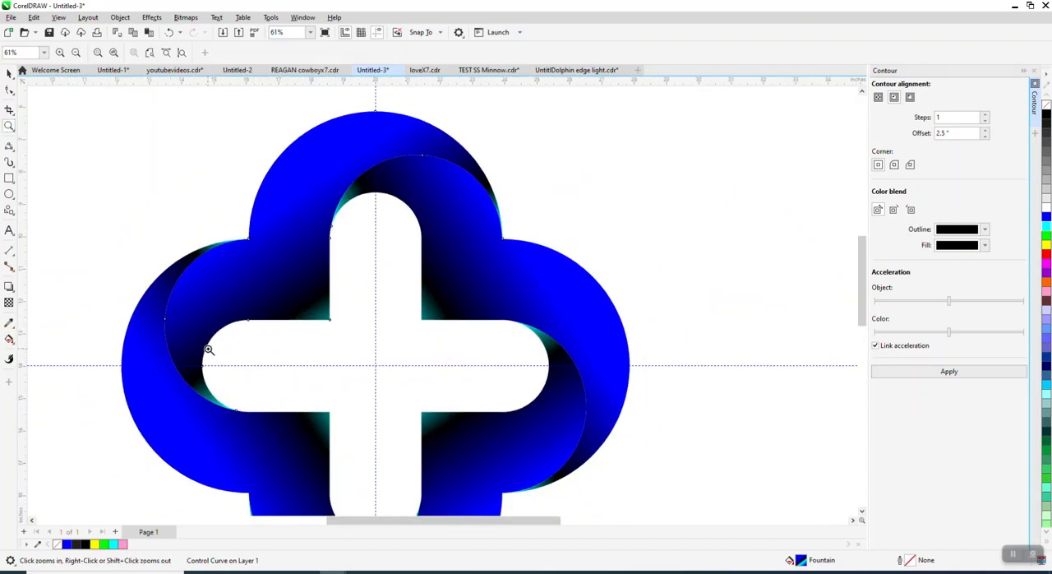
click(10, 74)
scroll(284, 179, down, 1)
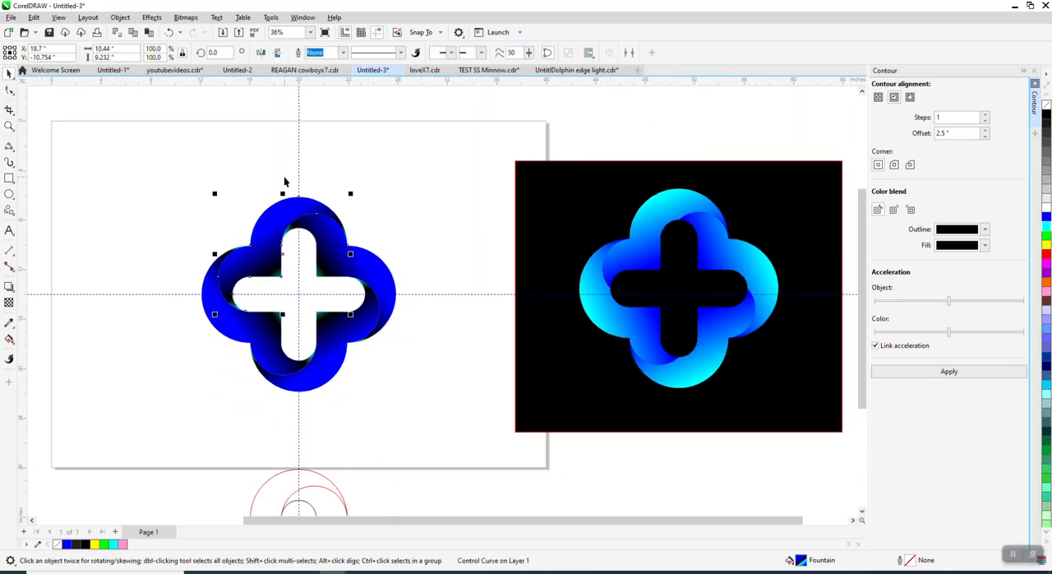
drag(548, 383, 195, 371)
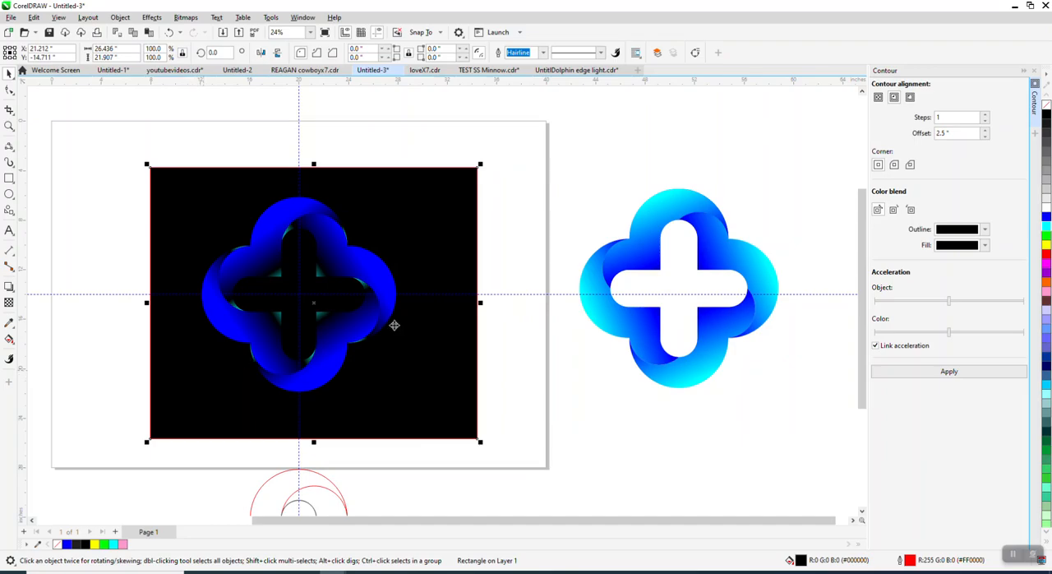
click(517, 250)
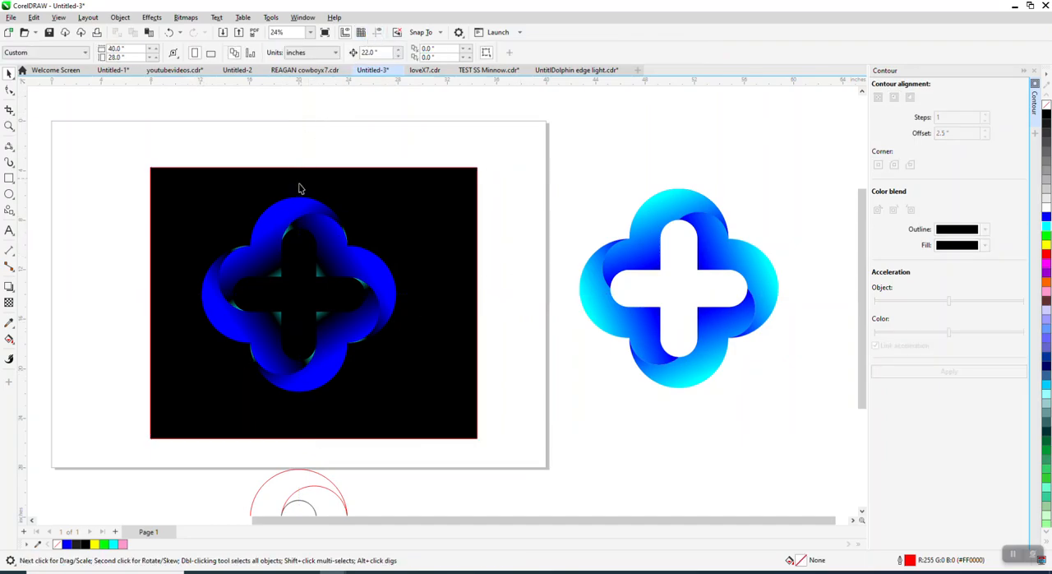
Remove the black stop from the original piece's gradient, shift its start slightly outward and pull its end slightly inward.
click(289, 217)
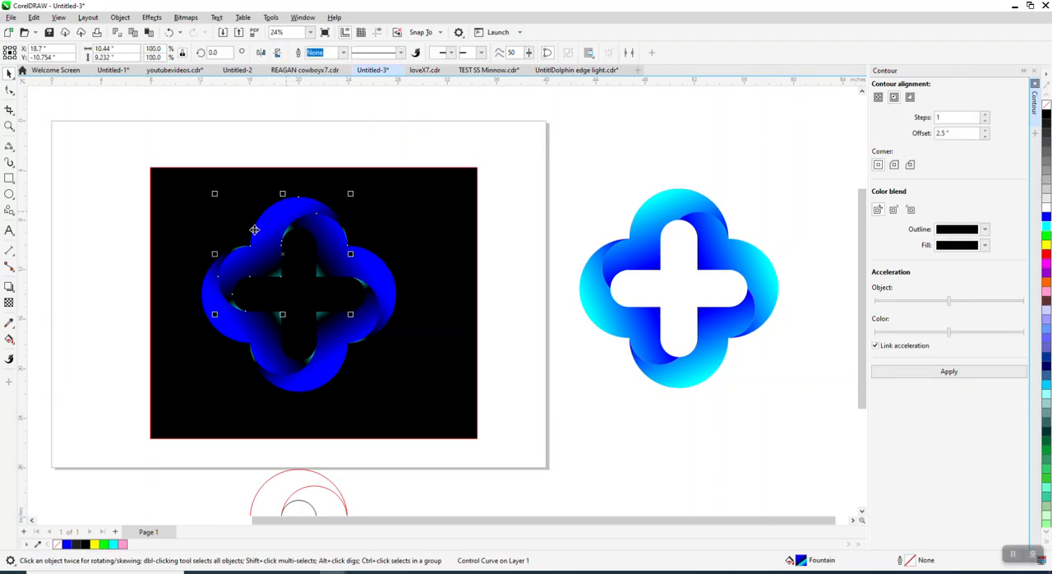
click(9, 338)
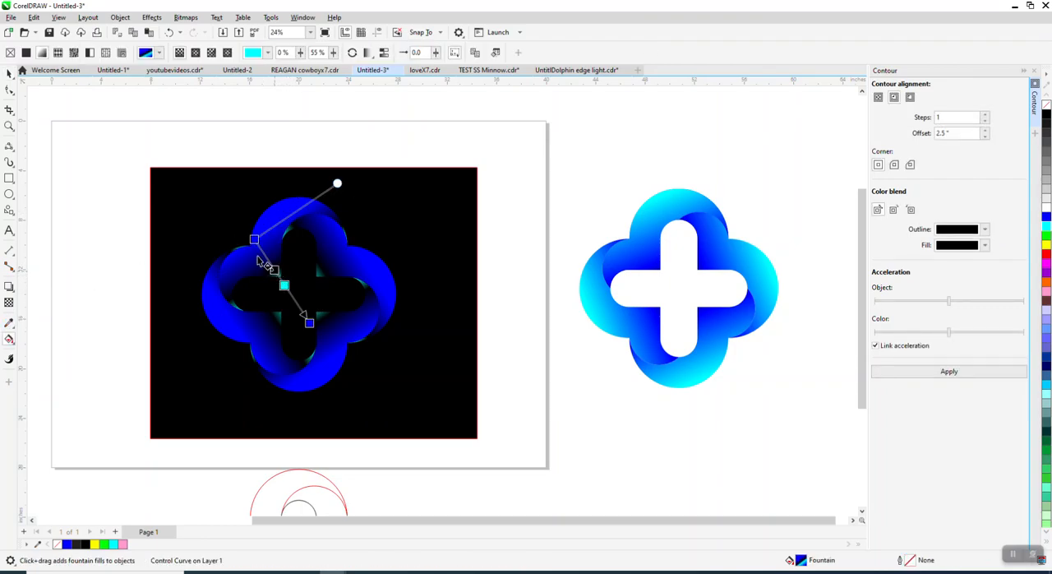
mouse_move(254, 240)
mouse_down()
mouse_move(222, 213)
mouse_move(244, 237)
mouse_up()
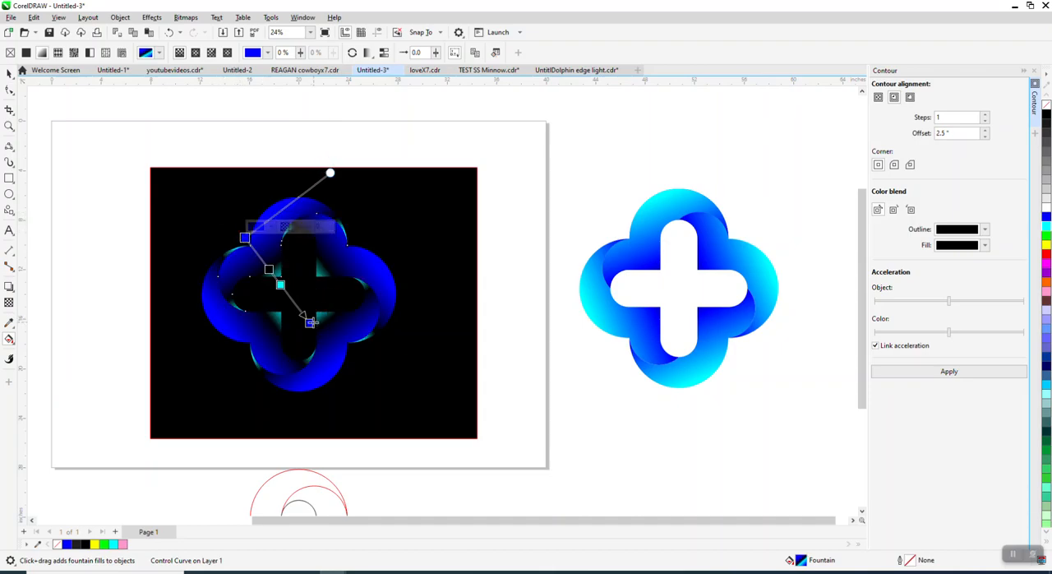
drag(308, 323, 301, 314)
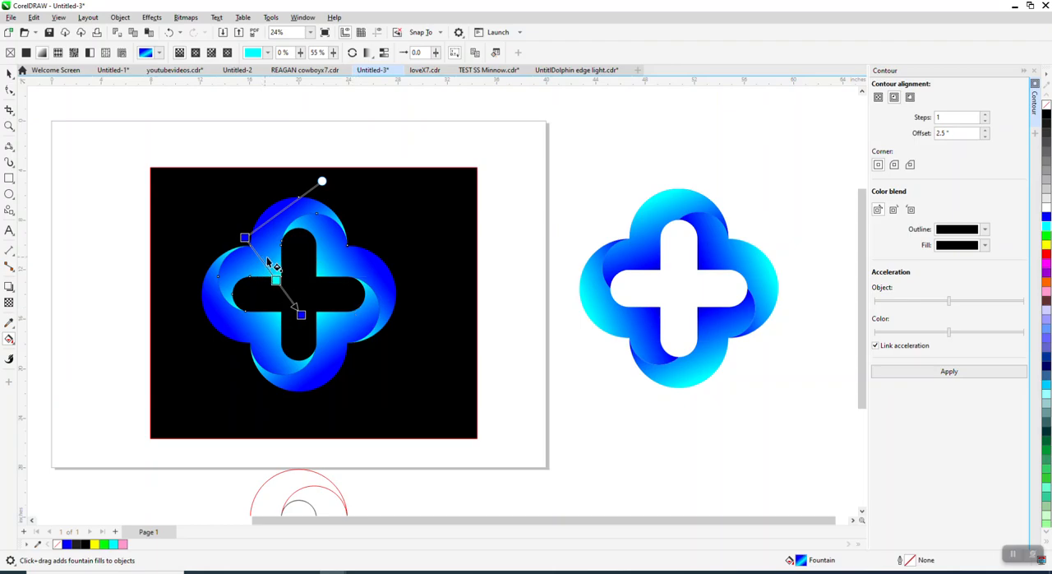
Replace the gradient's cyan stop with a new cyan stop at 59% and deselect the piece.
double_click(277, 280)
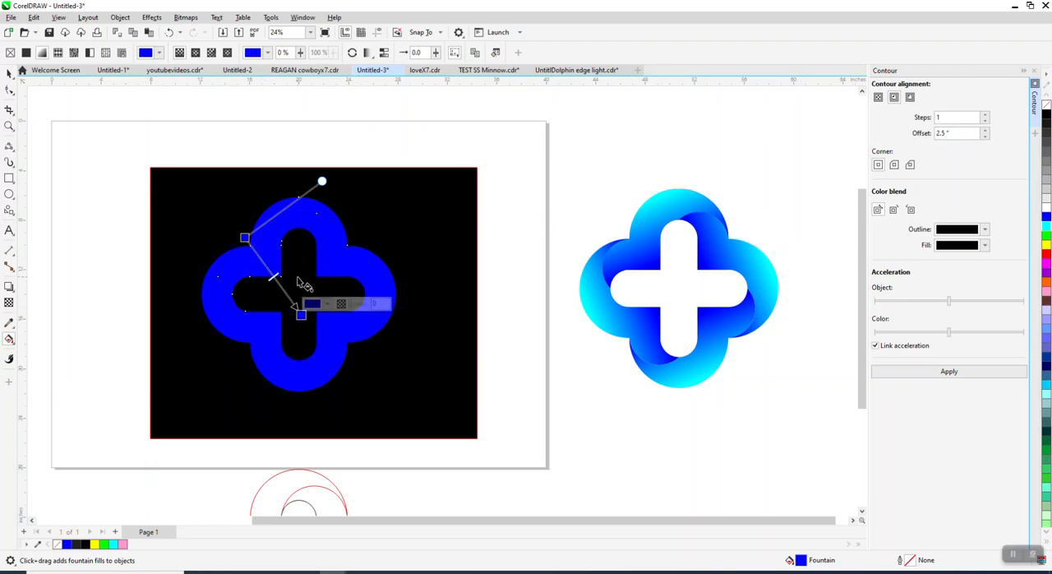
drag(833, 273, 287, 286)
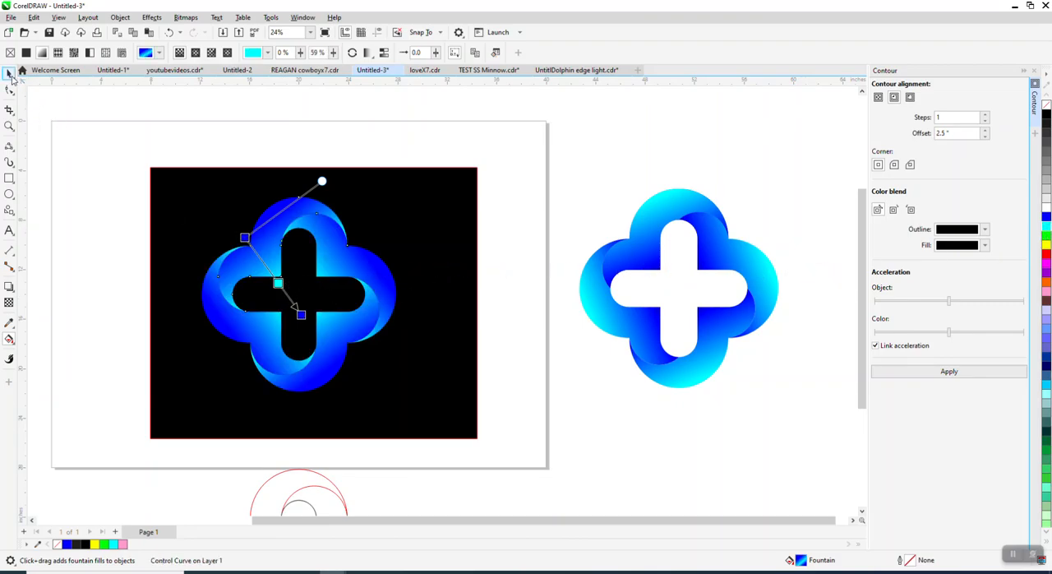
click(10, 73)
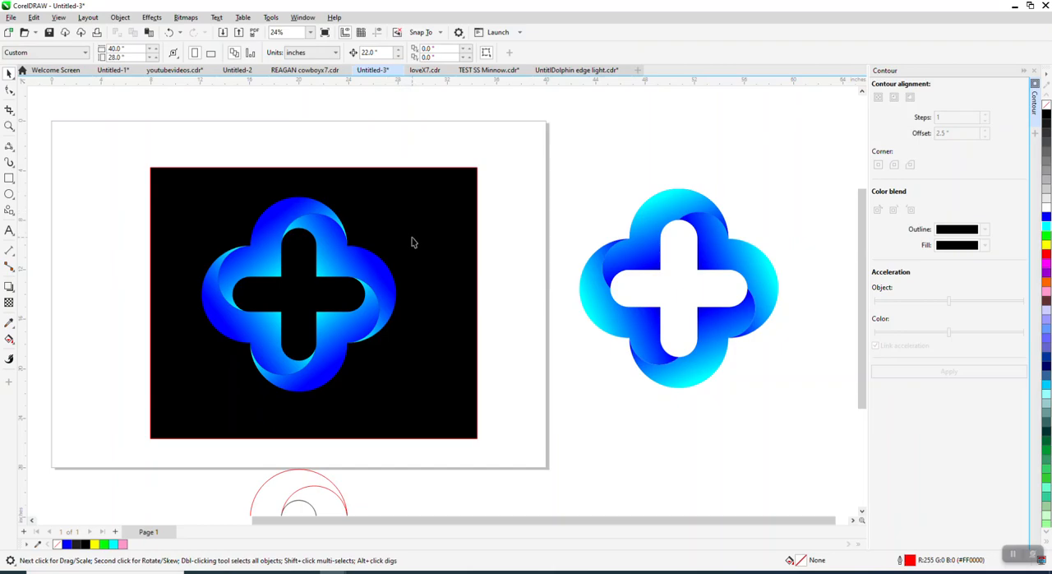
scroll(414, 241, down, 1)
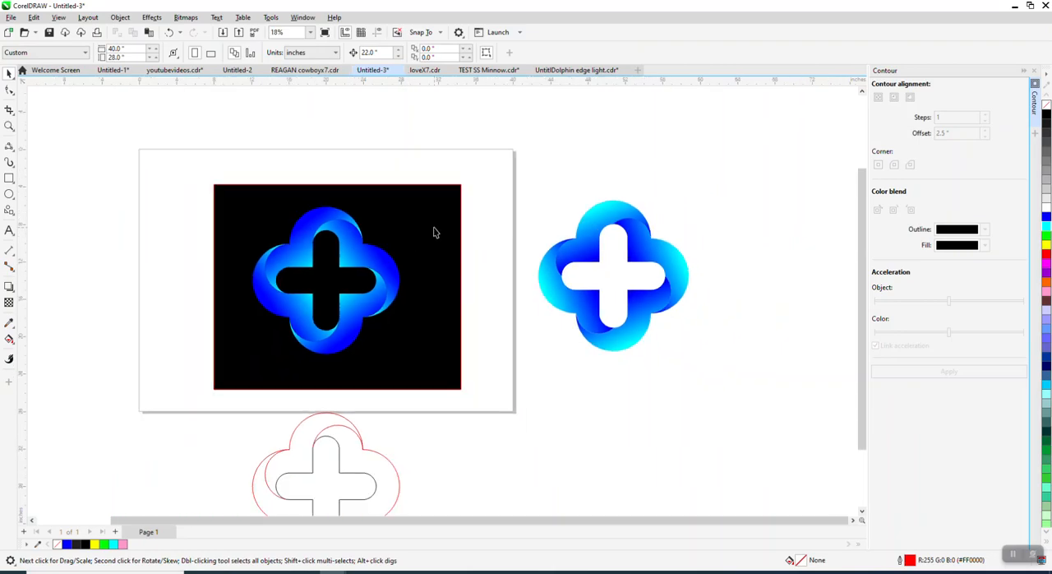